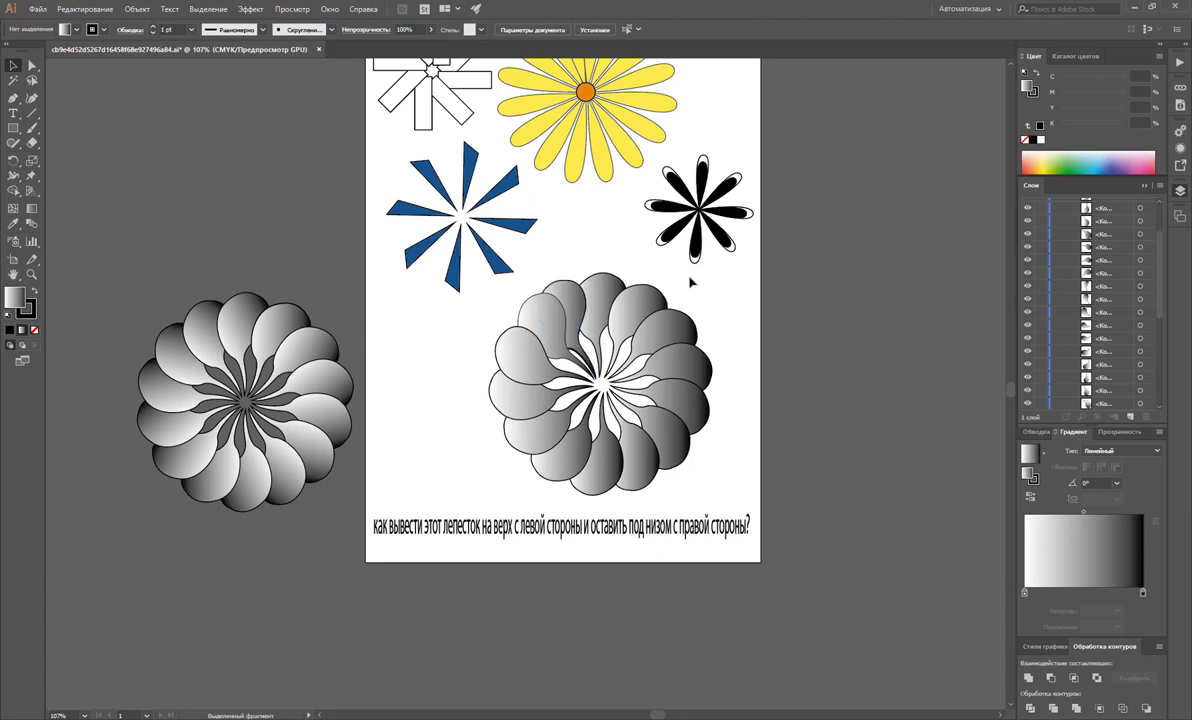
- Scroll down and drag a copy of the flower's top gradient petal straight down below the artboard
scroll(681, 274, "down", 1)
scroll(678, 271, "down", 2)
scroll(641, 222, "down", 1)
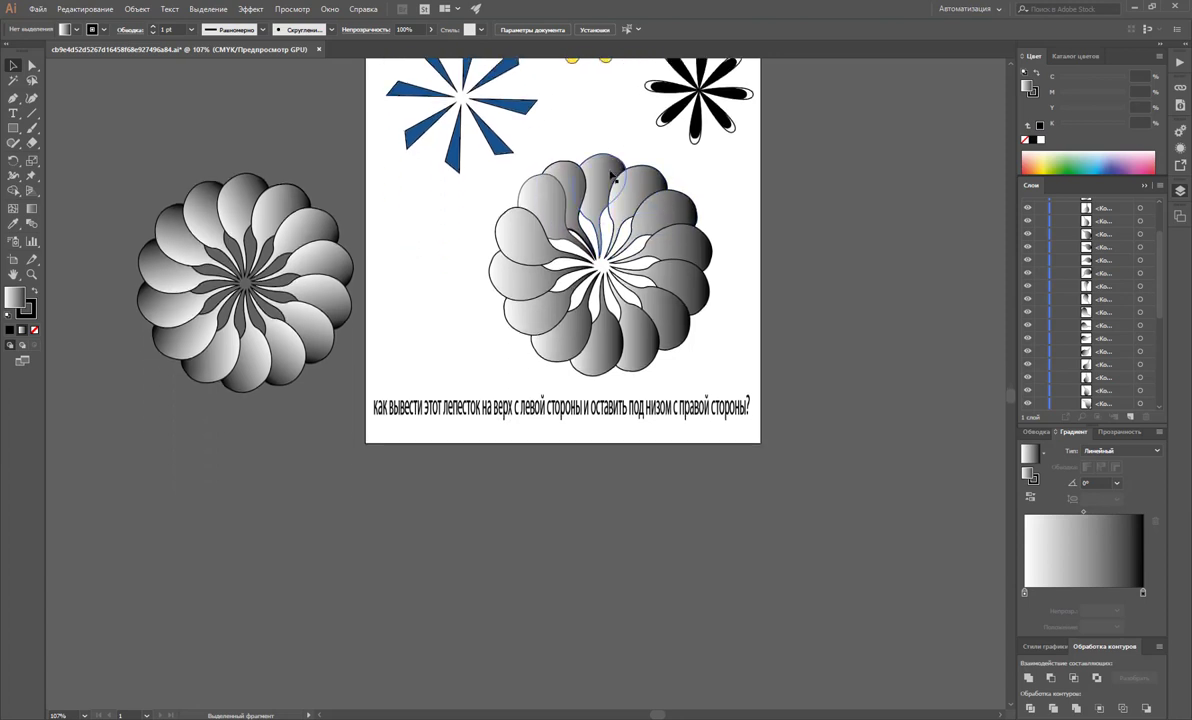
scroll(622, 170, "down", 1)
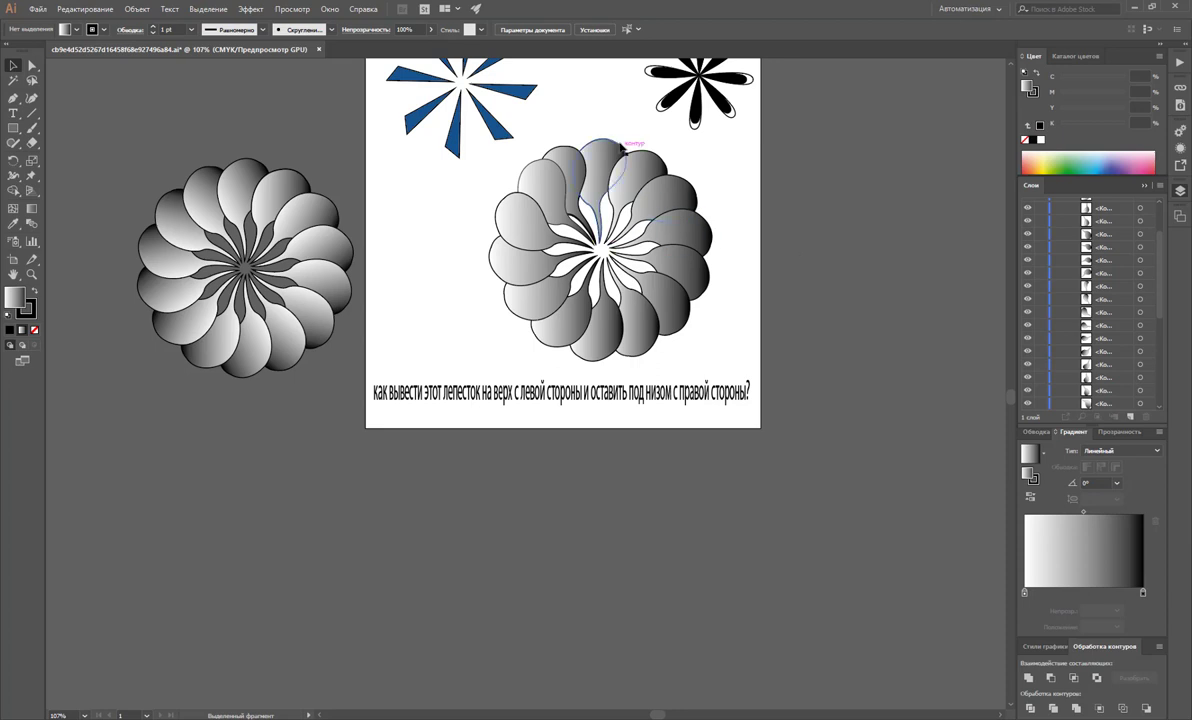
left_click_drag(621, 166, 622, 505)
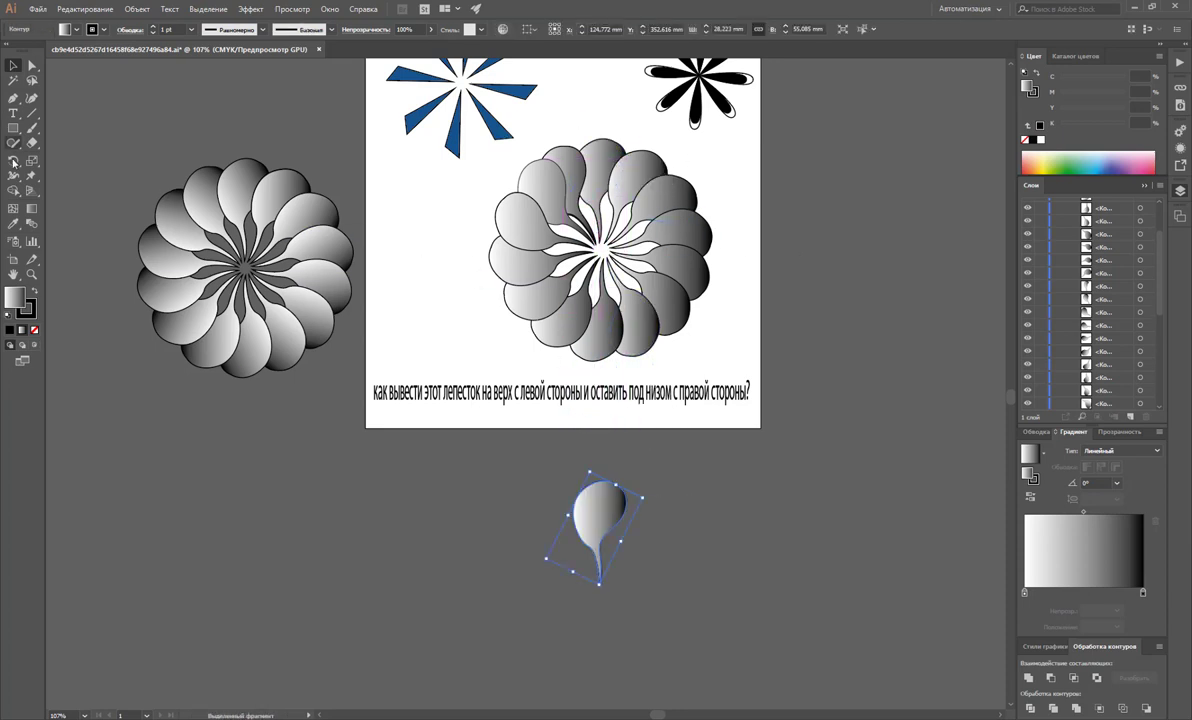
- Rotate a copy of the petal around its tip, then repeat it twice with Ctrl+D
key("r")
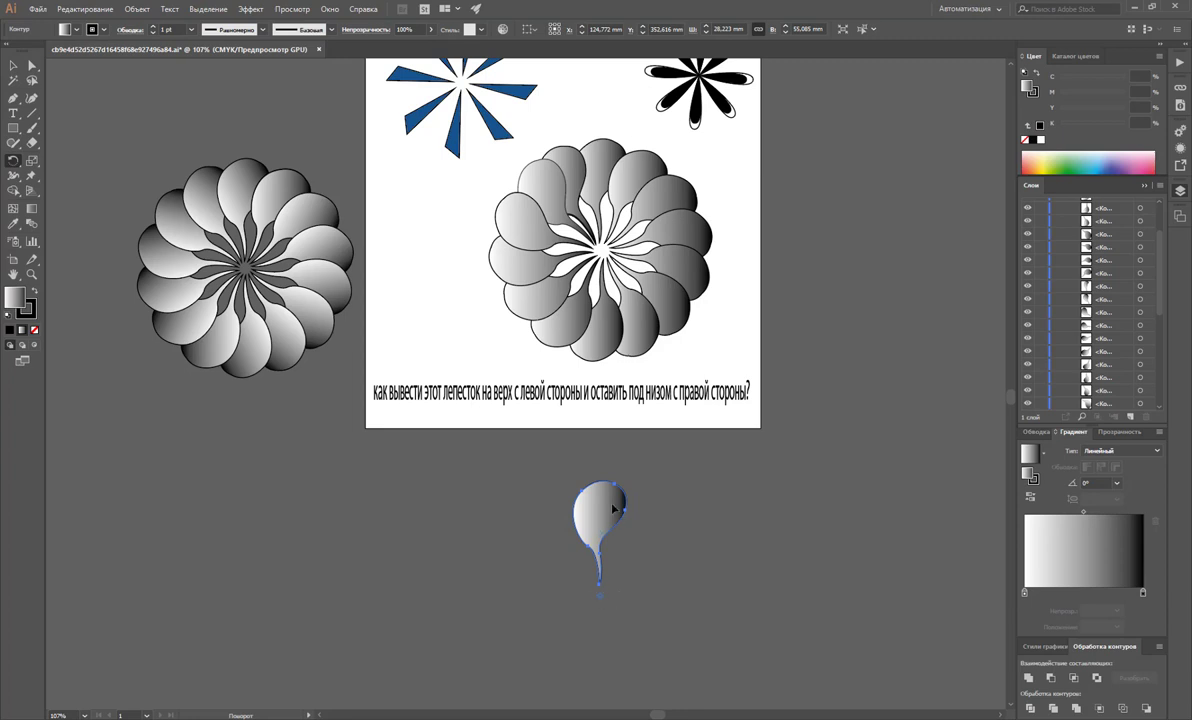
left_click_drag(613, 509, 640, 537)
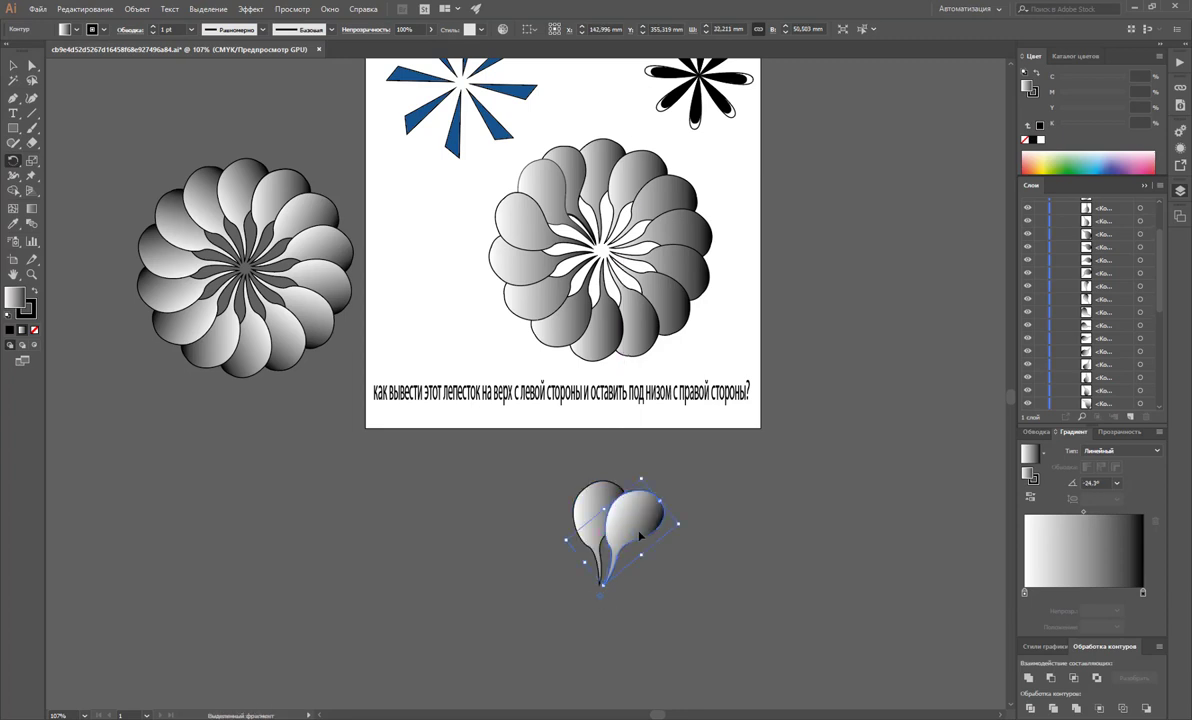
key("ctrl+d")
key("ctrl+d")
key("ctrl+d")
key("ctrl+d")
key("ctrl+d")
key("ctrl+d")
key("ctrl+d")
key("ctrl+d")
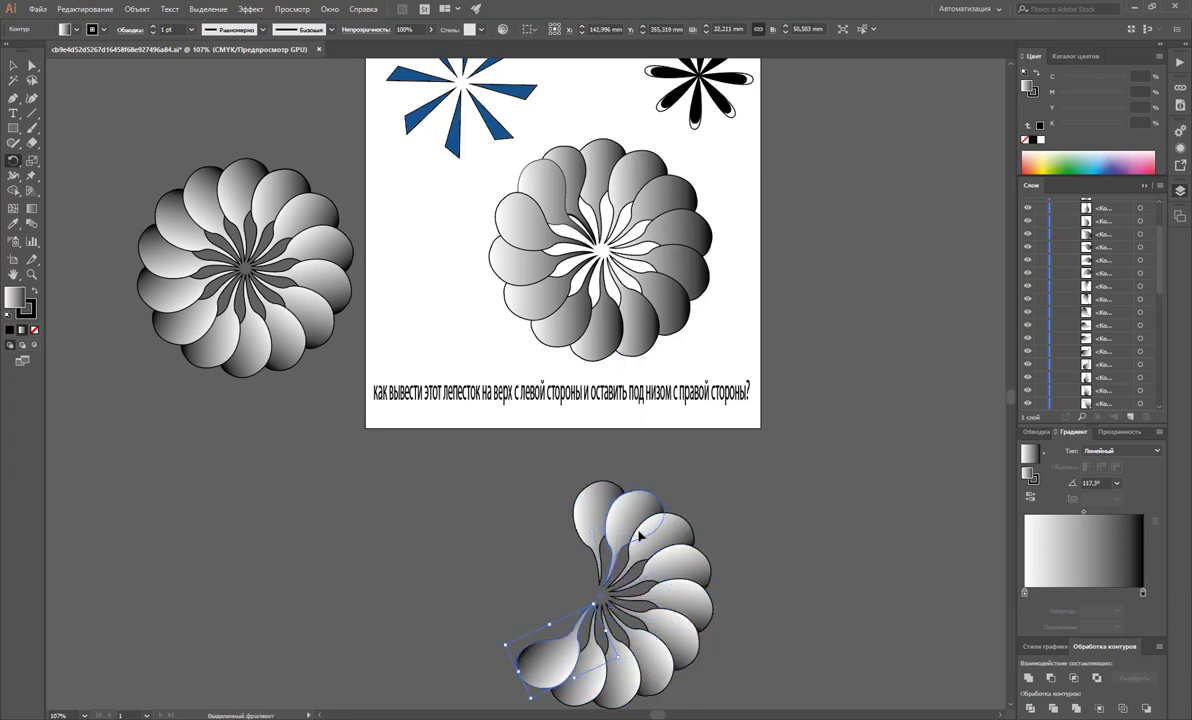
key("ctrl+d")
key("ctrl+d")
key("ctrl+d")
key("ctrl+d")
key("ctrl+d")
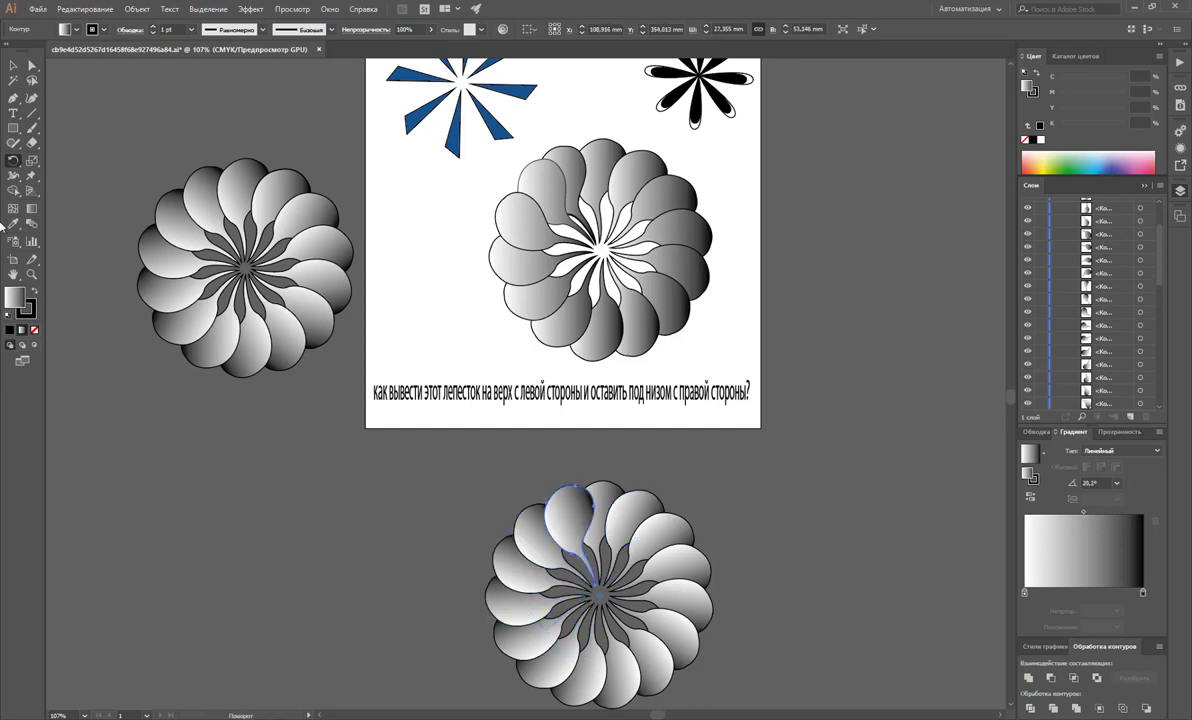
left_click(13, 66)
left_click(279, 487)
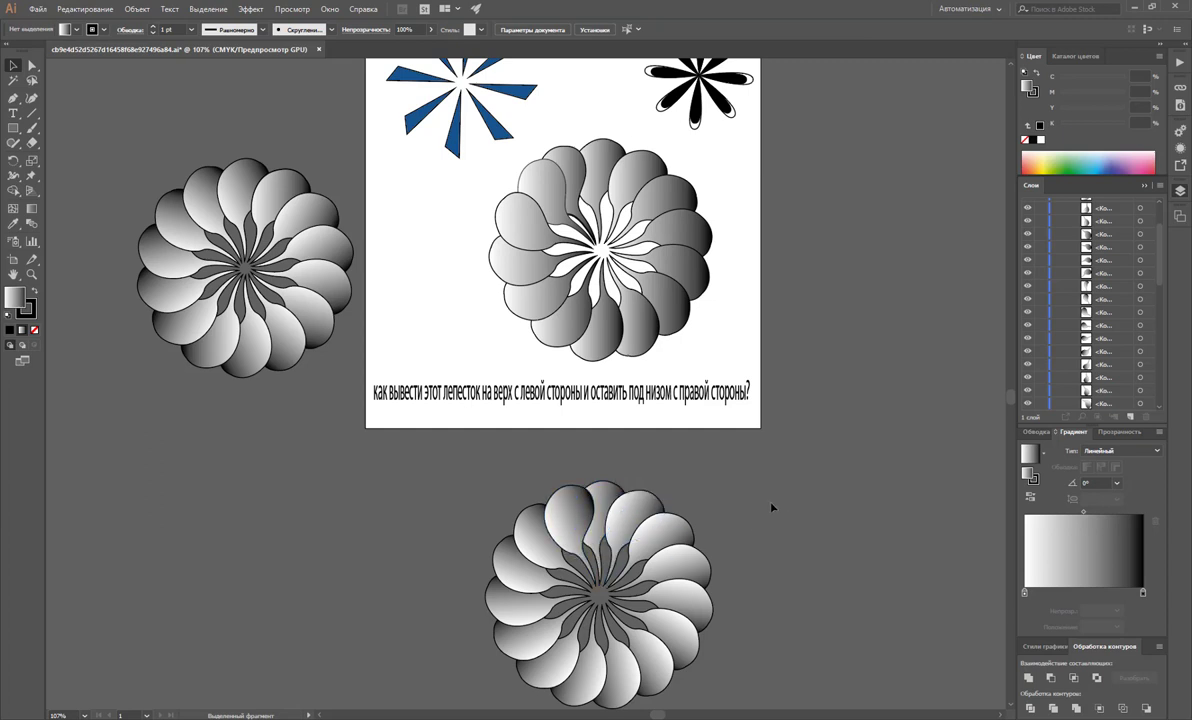
scroll(771, 507, "down", 1)
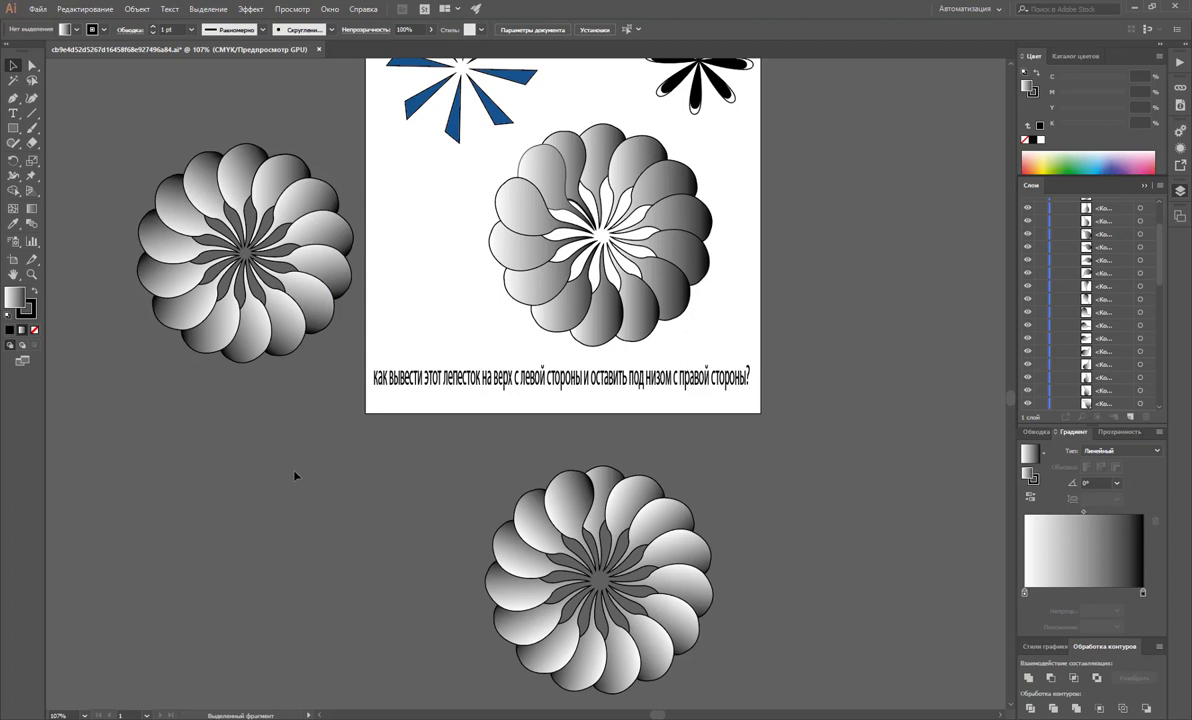
- Test-lift a left-flower petal and undo, then move the lower flower's top petals left
left_click_drag(230, 225, 239, 104)
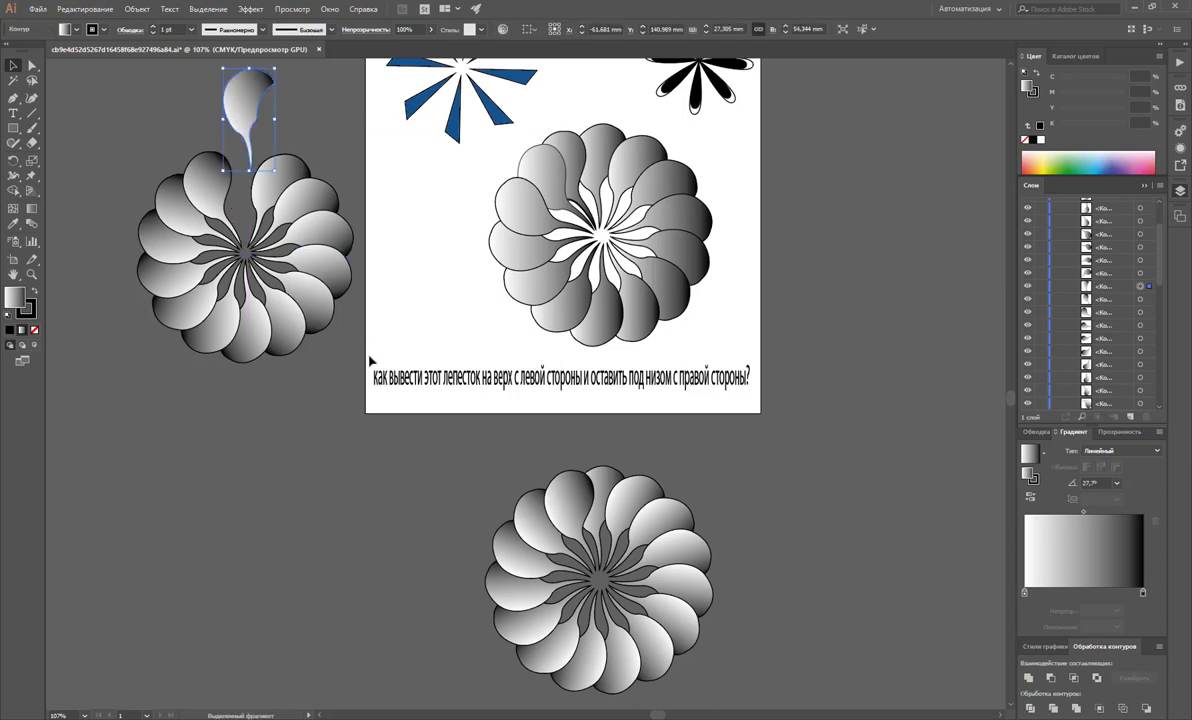
key("ctrl+z")
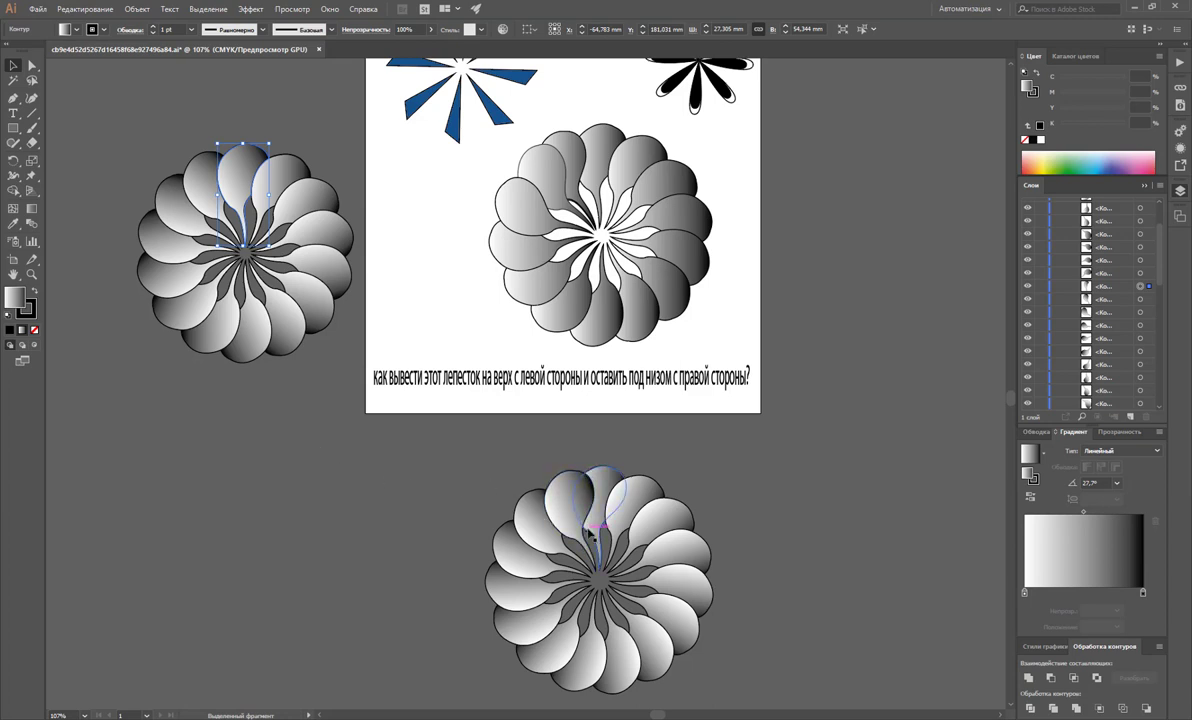
left_click_drag(581, 499, 392, 499)
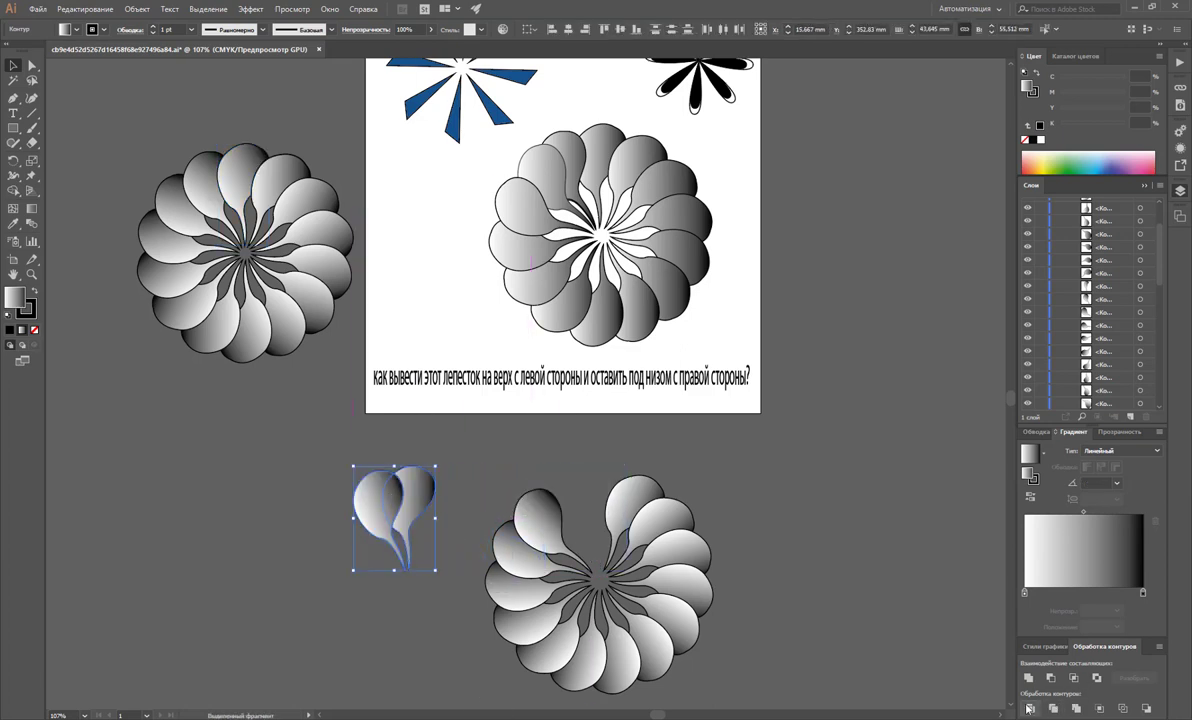
- Ungroup the divided petal pieces and shift the right petal and crescent apart and back
right_click(410, 490)
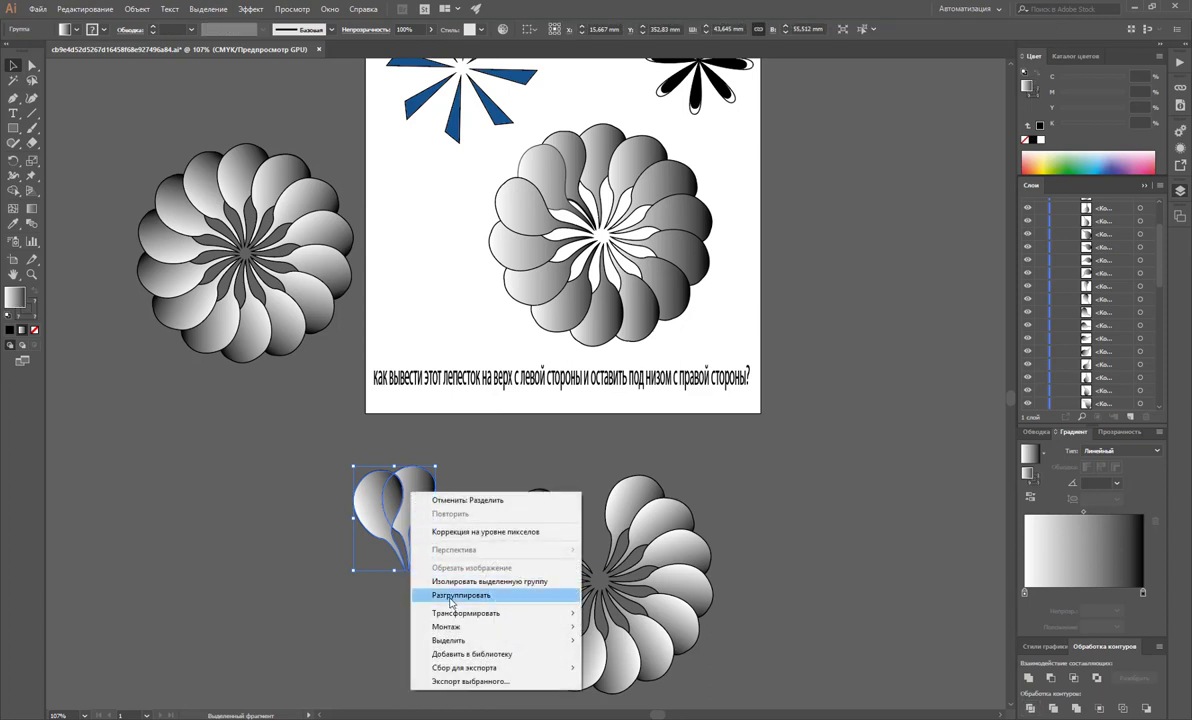
left_click(460, 595)
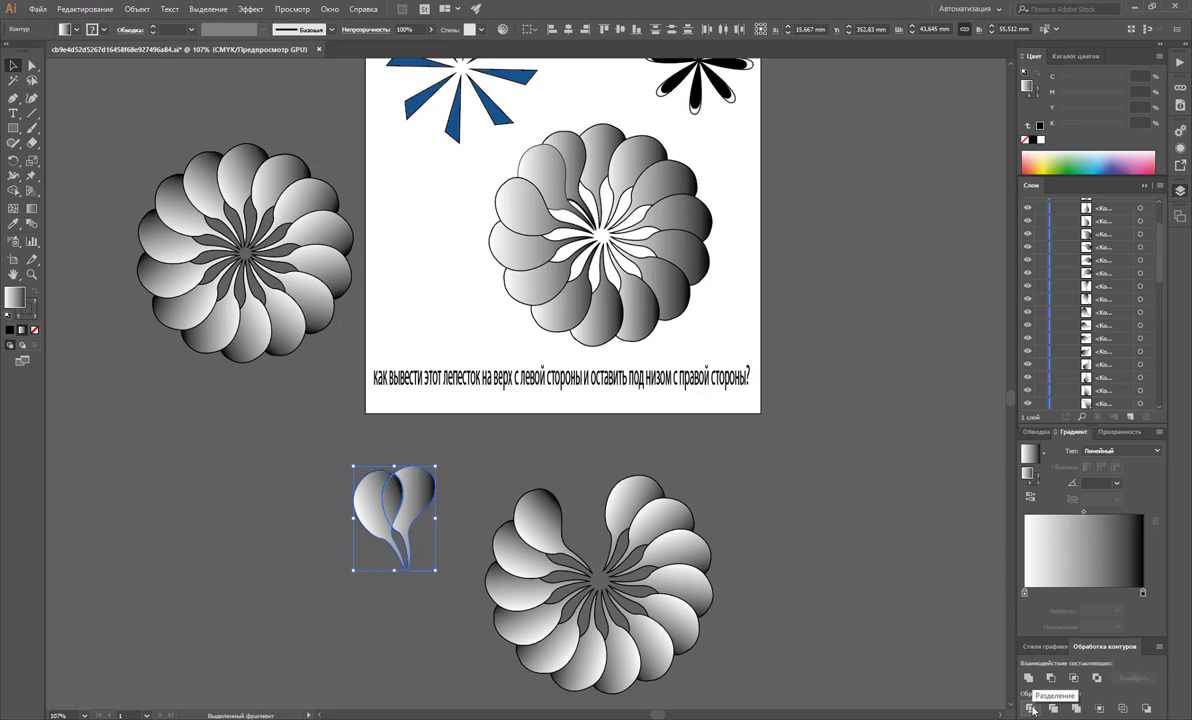
left_click(470, 476)
left_click_drag(425, 492, 460, 492)
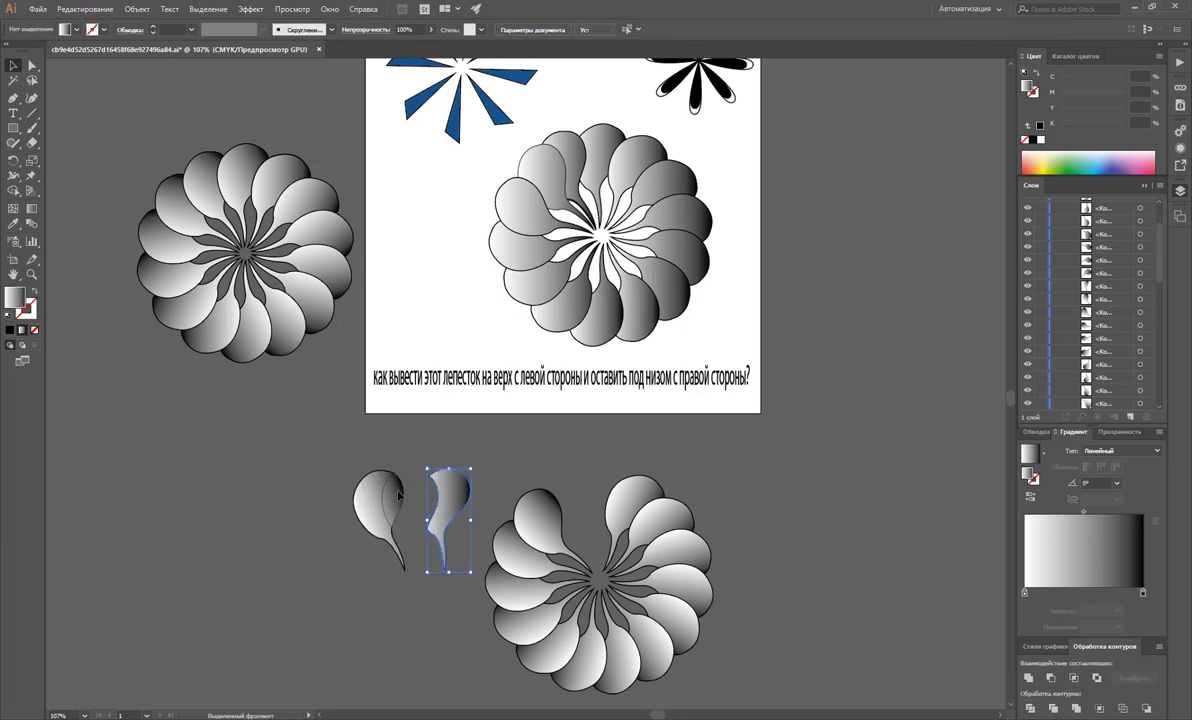
mouse_move(410, 547)
left_mouse_down()
mouse_move(355, 547)
mouse_move(410, 547)
left_mouse_up()
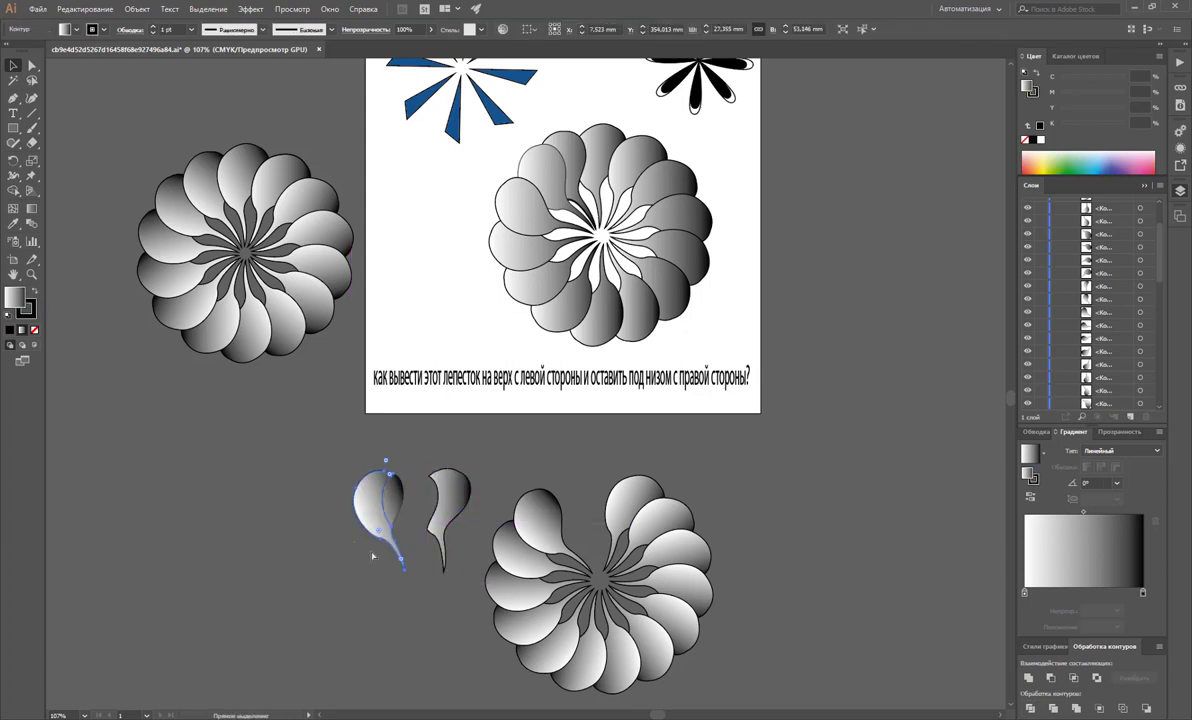
left_click_drag(455, 471, 419, 471)
- Unite the right petal and its overlap piece into one shape with Pathfinder
left_click(451, 505)
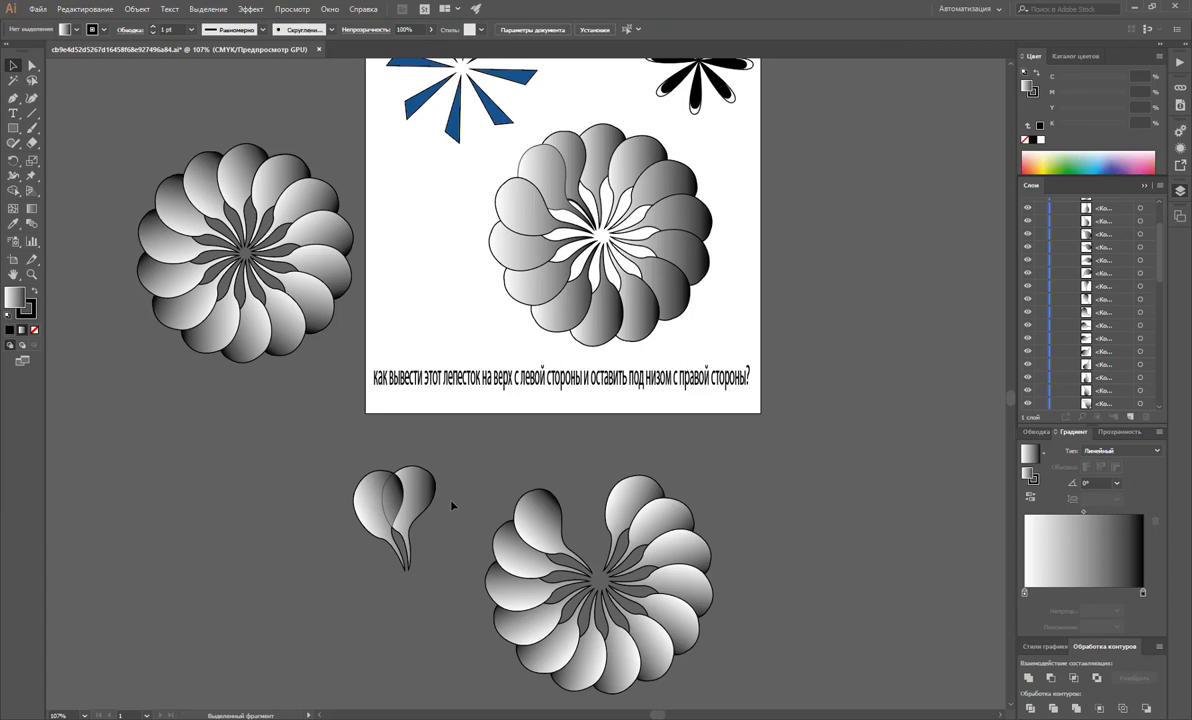
left_click(400, 492)
left_click(1029, 678)
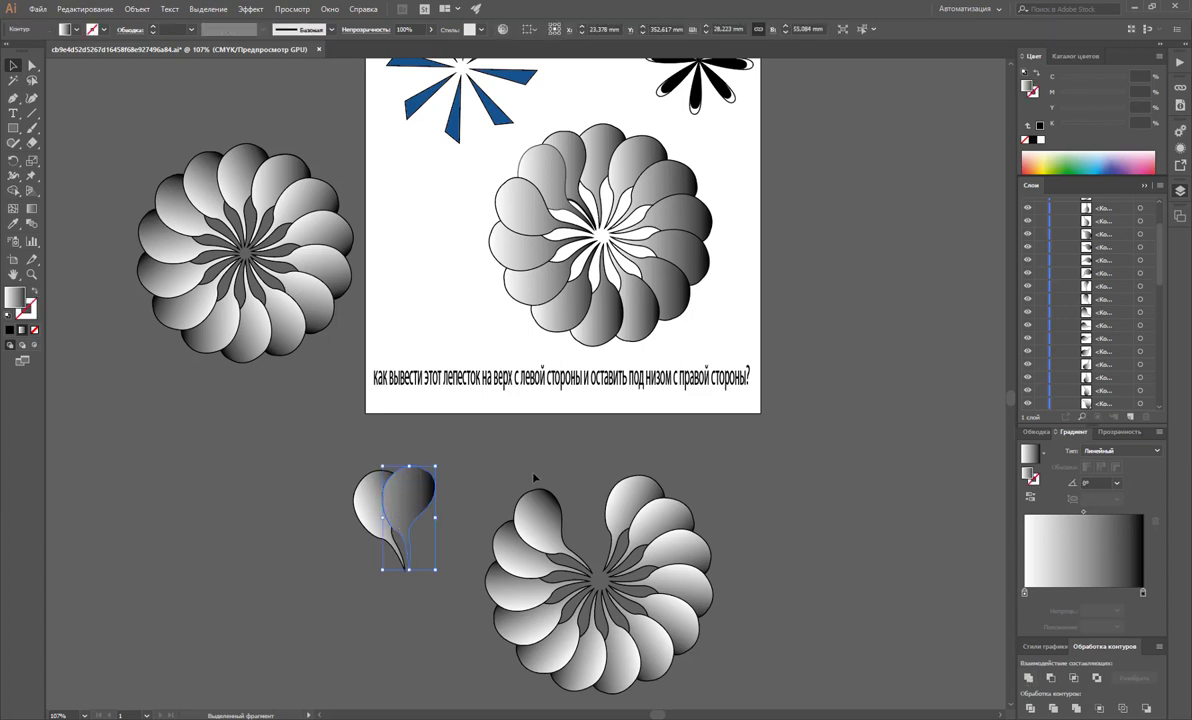
left_click(495, 441)
- Place the reworked petals in the top gap and bring the top petal forward
left_click_drag(377, 531, 565, 531)
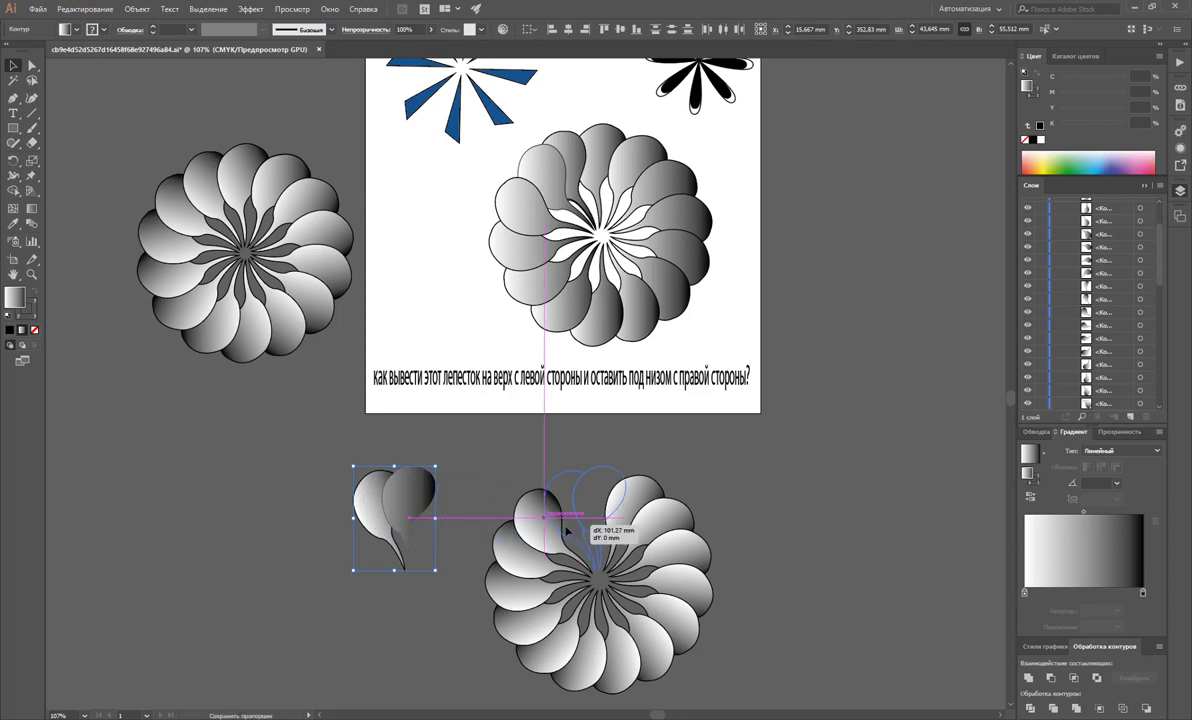
left_click(828, 571)
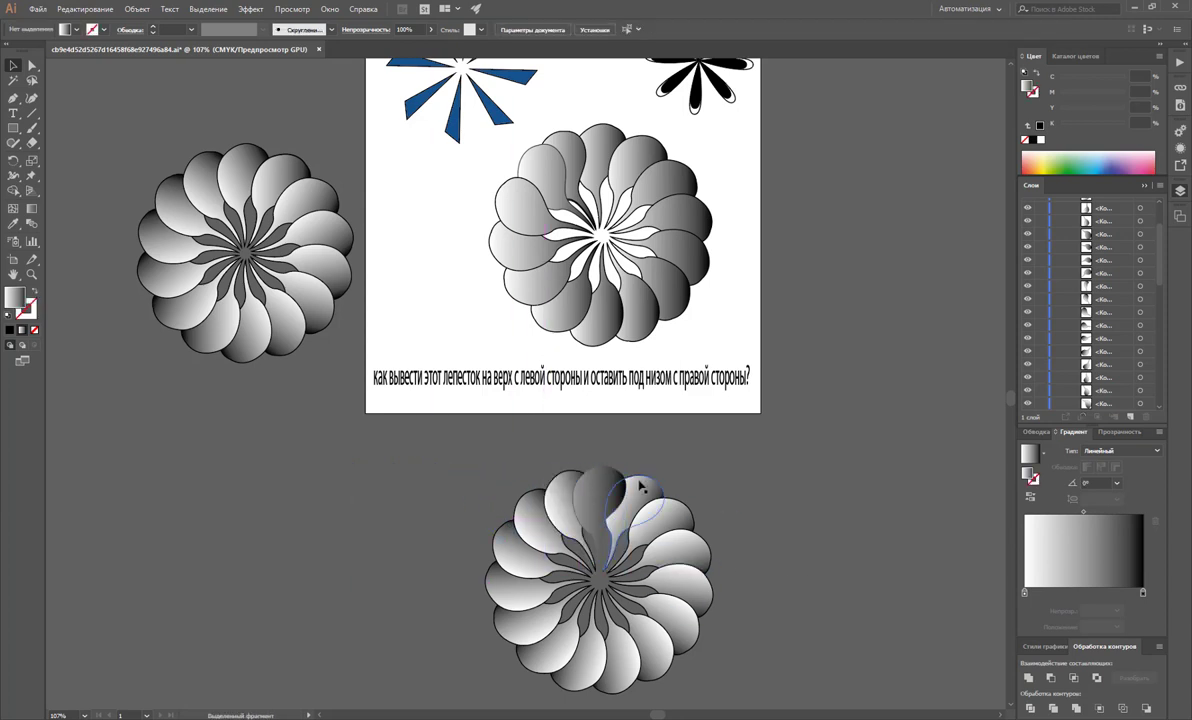
left_click(606, 488)
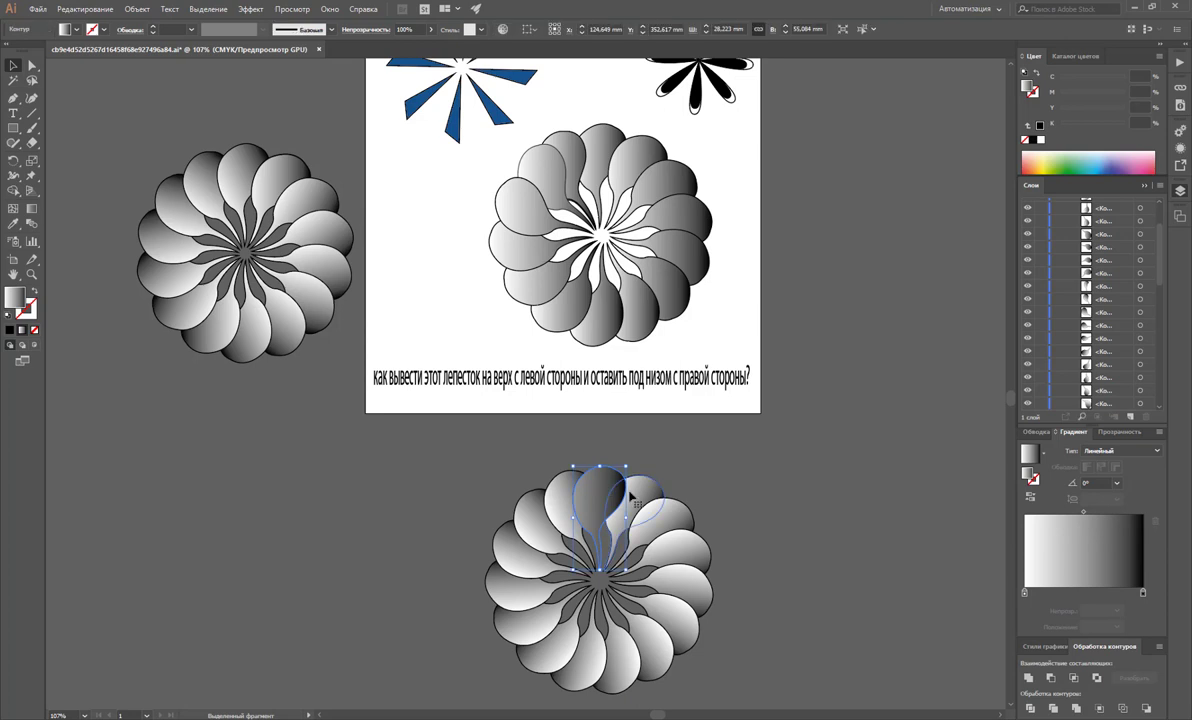
key("ctrl+shift+bracketright")
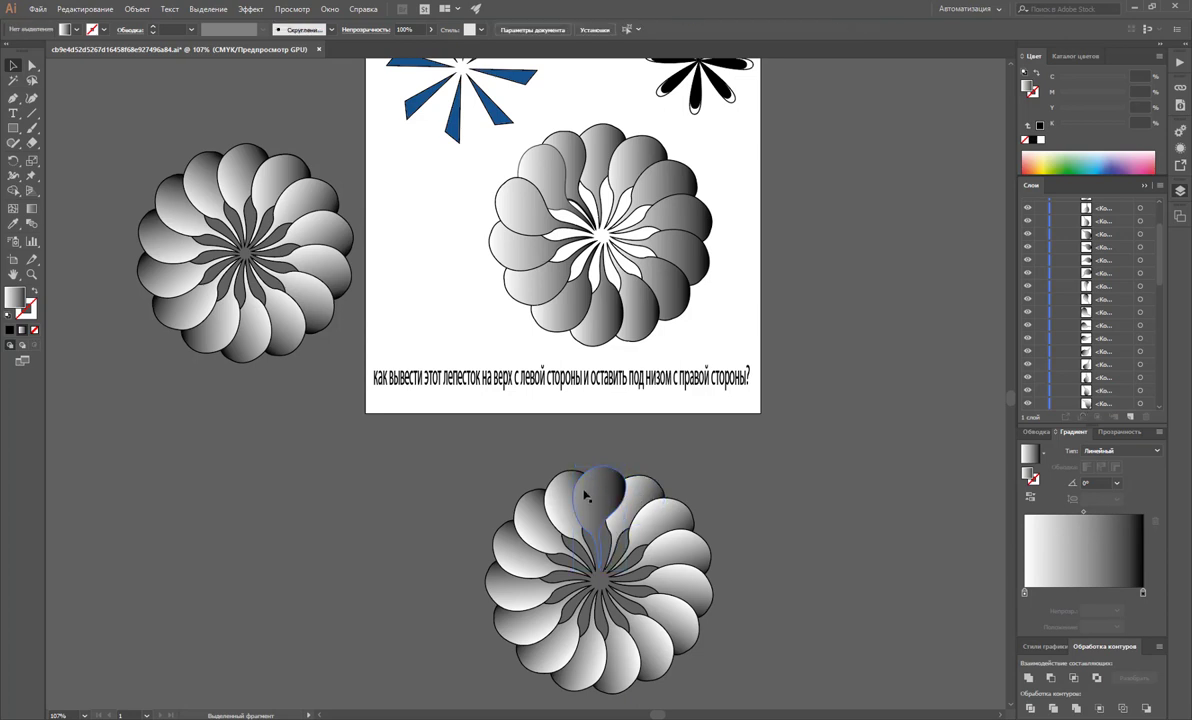
left_click(560, 493)
left_click(632, 488)
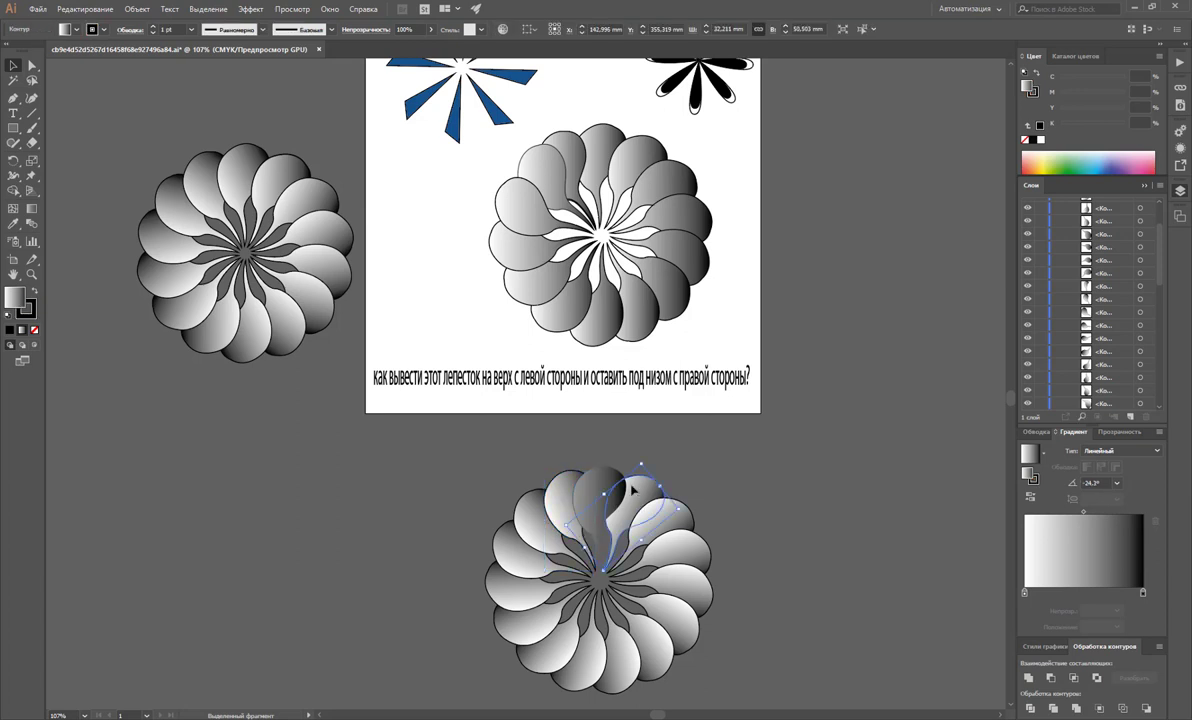
- Send the lower flower's top petal to the back with Arrange > Send to Back
left_click(594, 485)
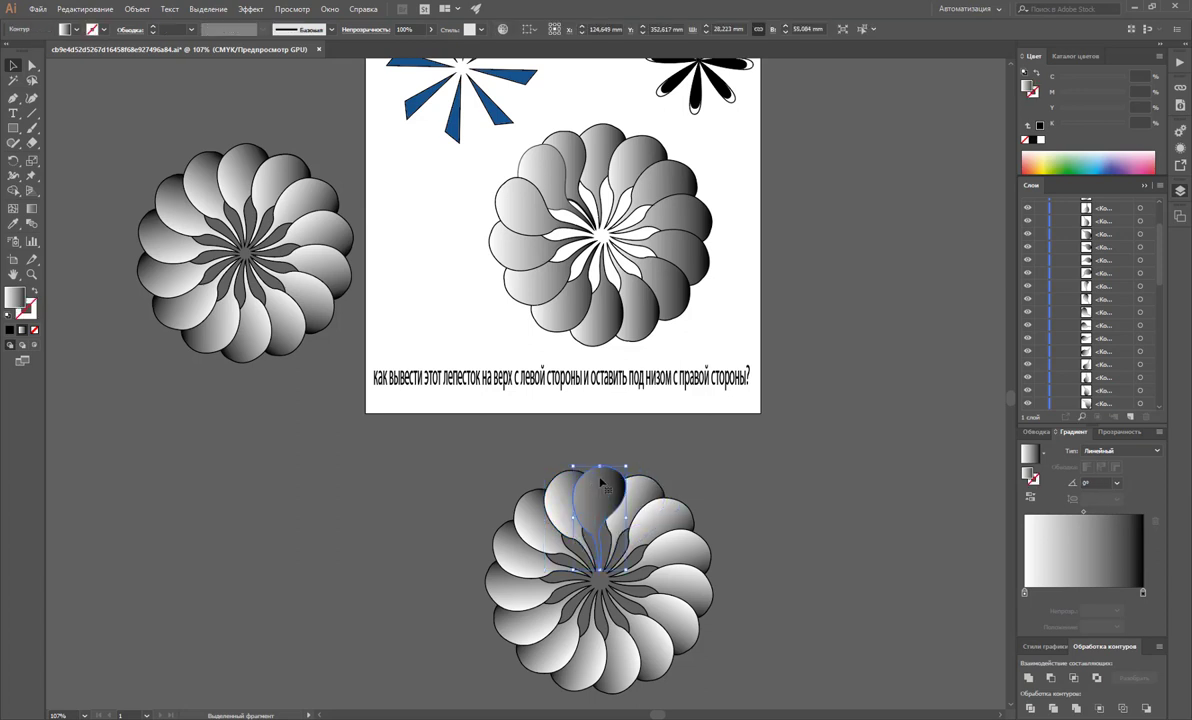
right_click(600, 478)
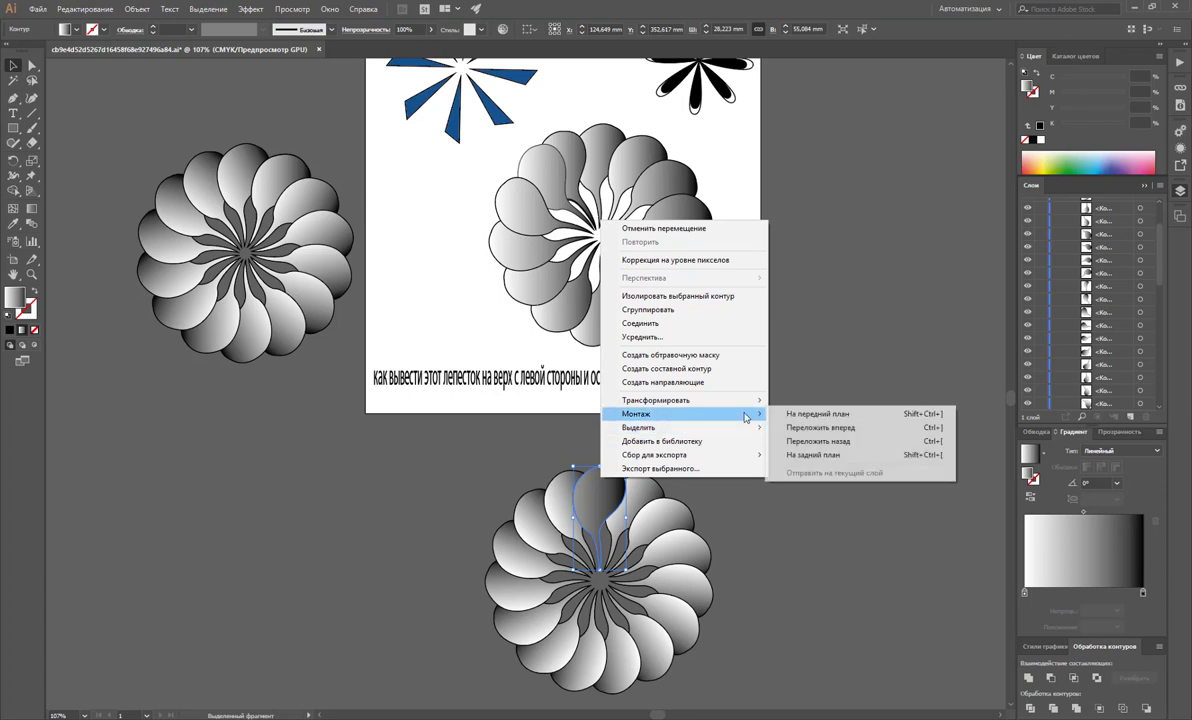
left_click(818, 455)
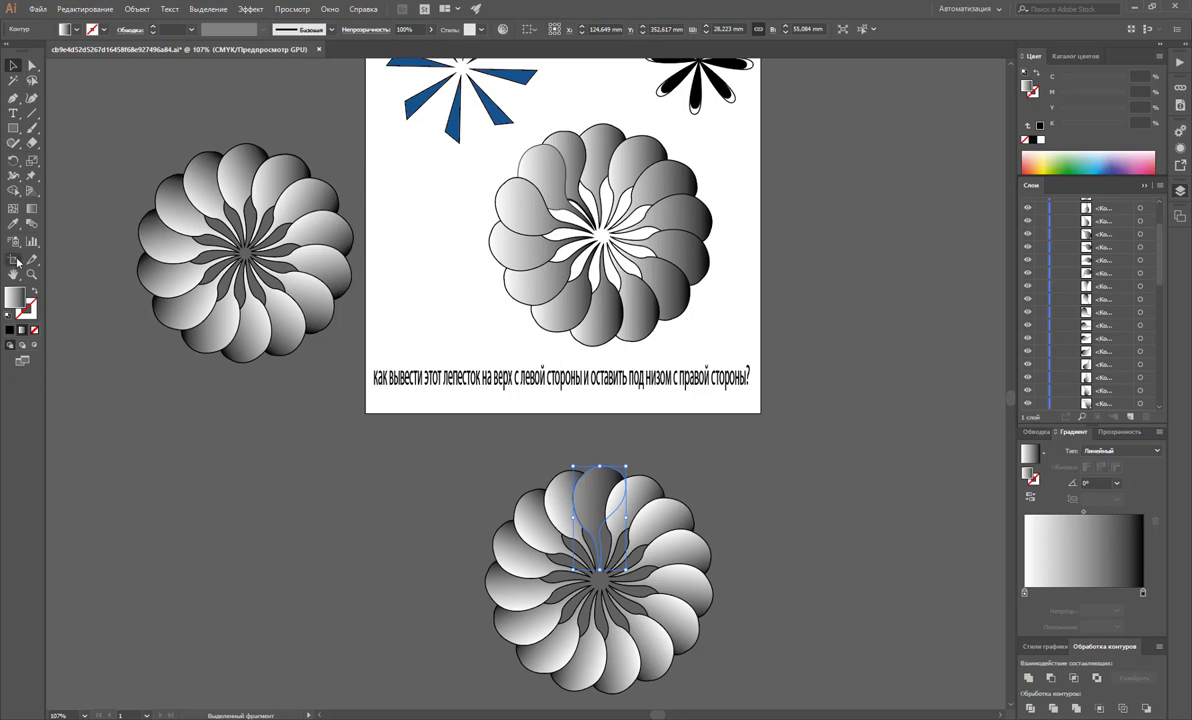
- Eyedropper the neighbour's black 1 pt outline onto the top petal, then test-move it and undo
left_click(13, 224)
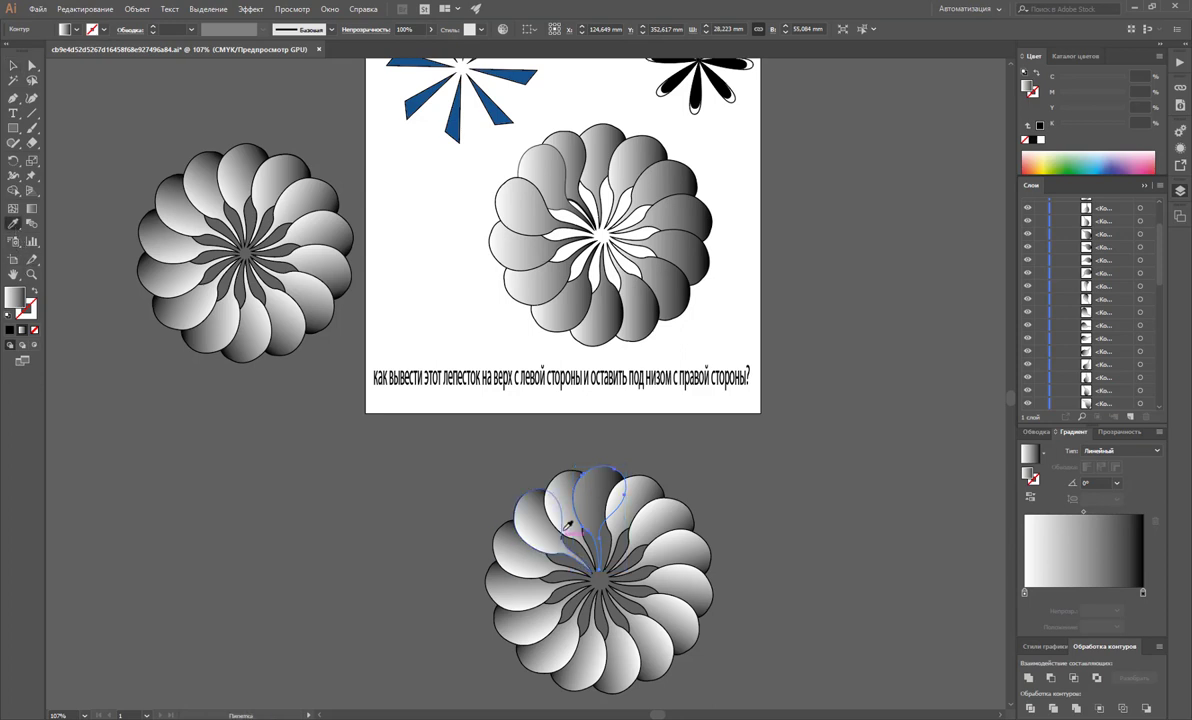
left_click(525, 476)
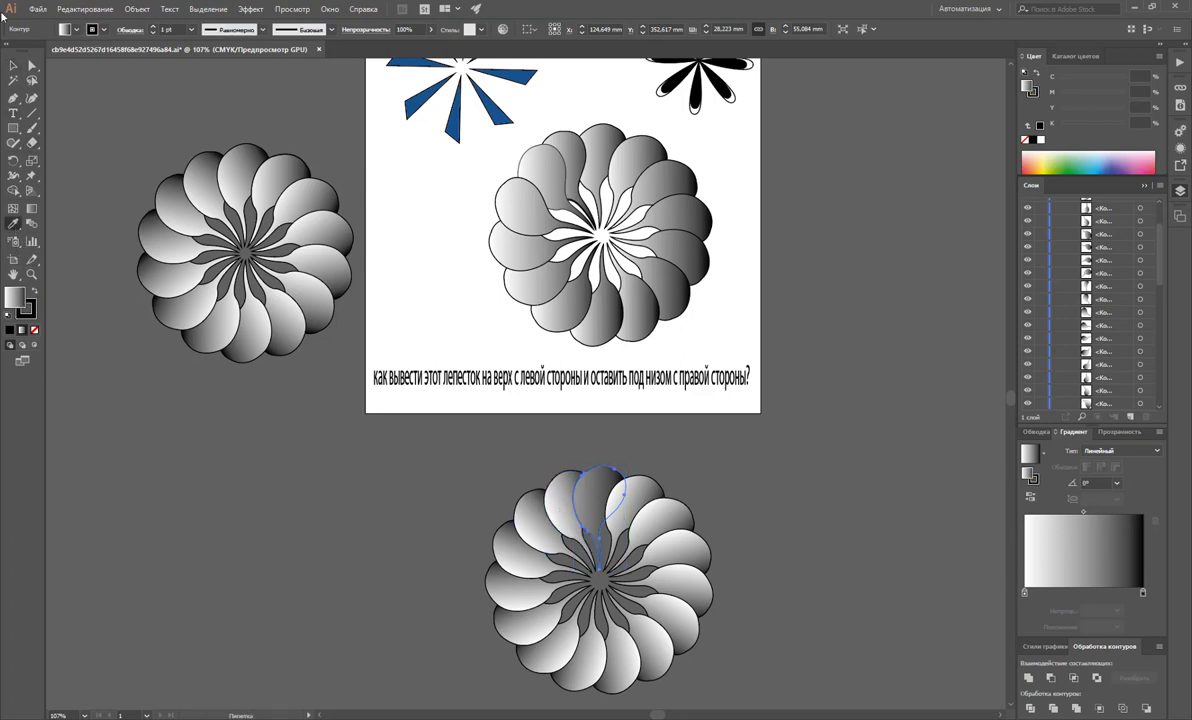
left_click(13, 65)
left_click(210, 439)
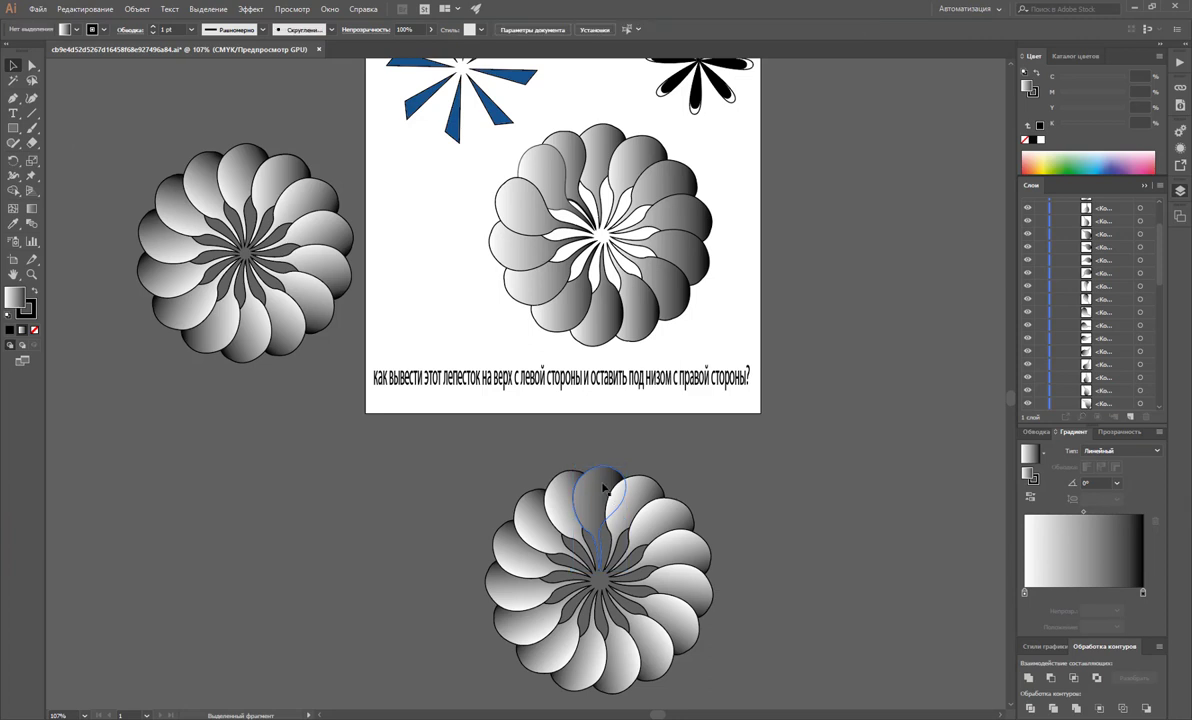
left_click(604, 487)
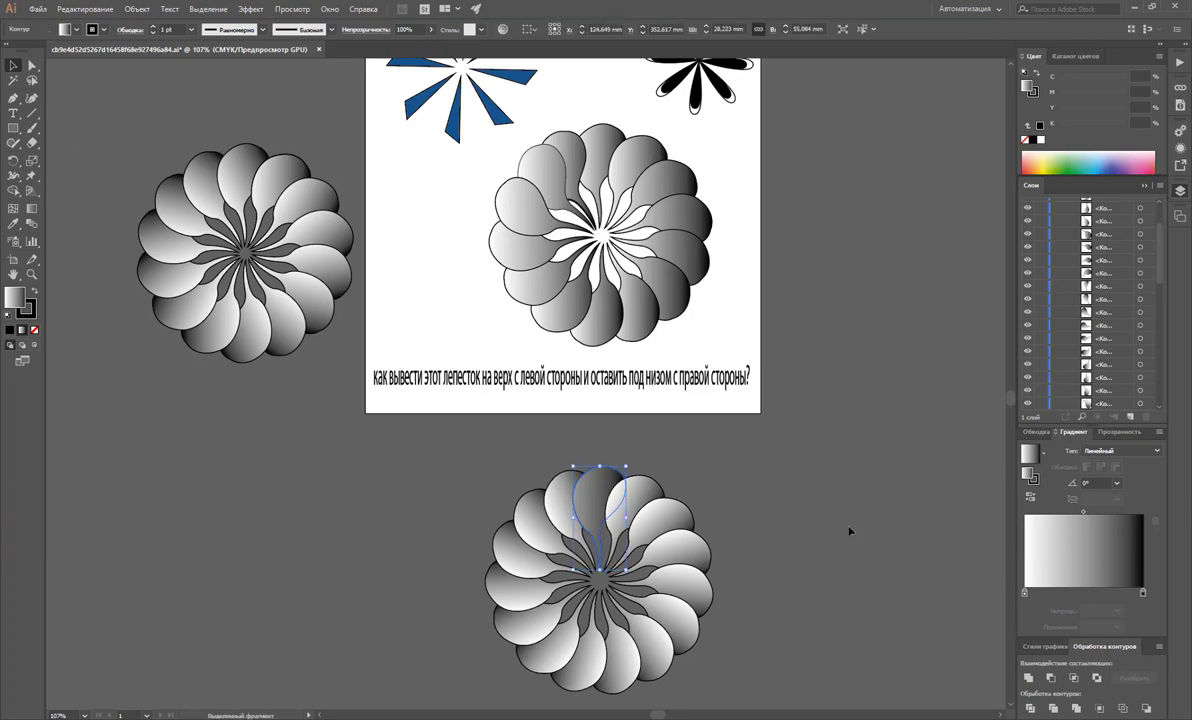
left_click(793, 494)
left_click_drag(594, 491, 789, 499)
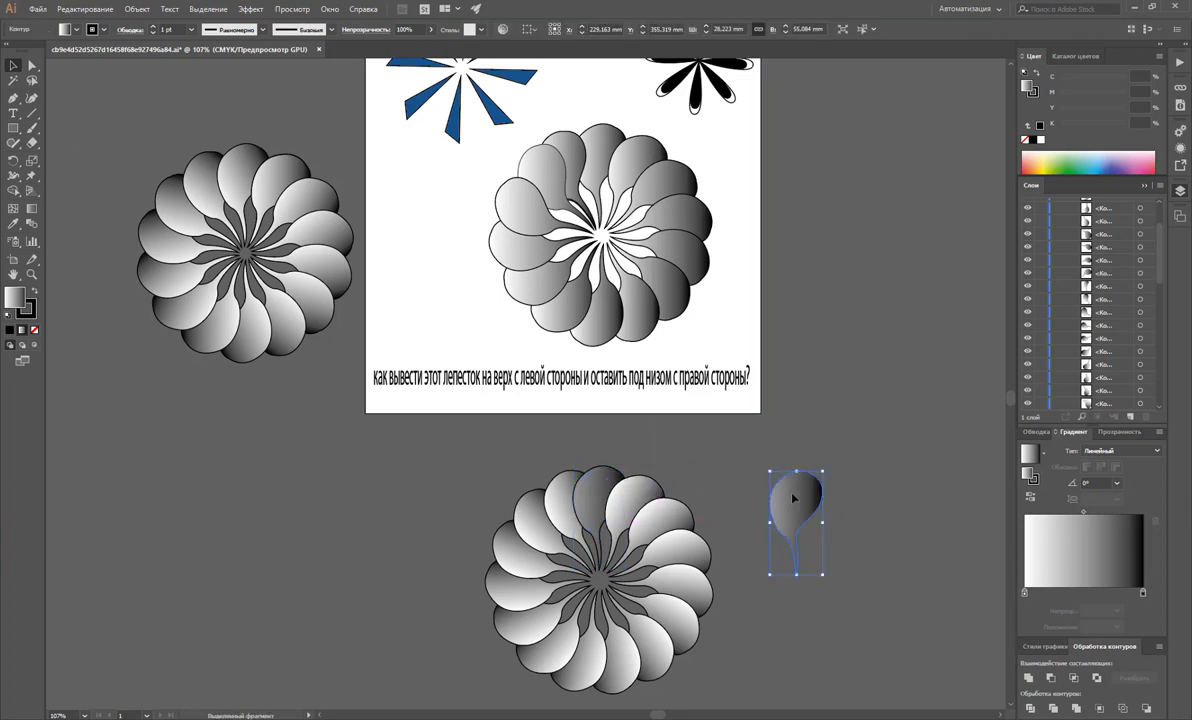
key("ctrl+z")
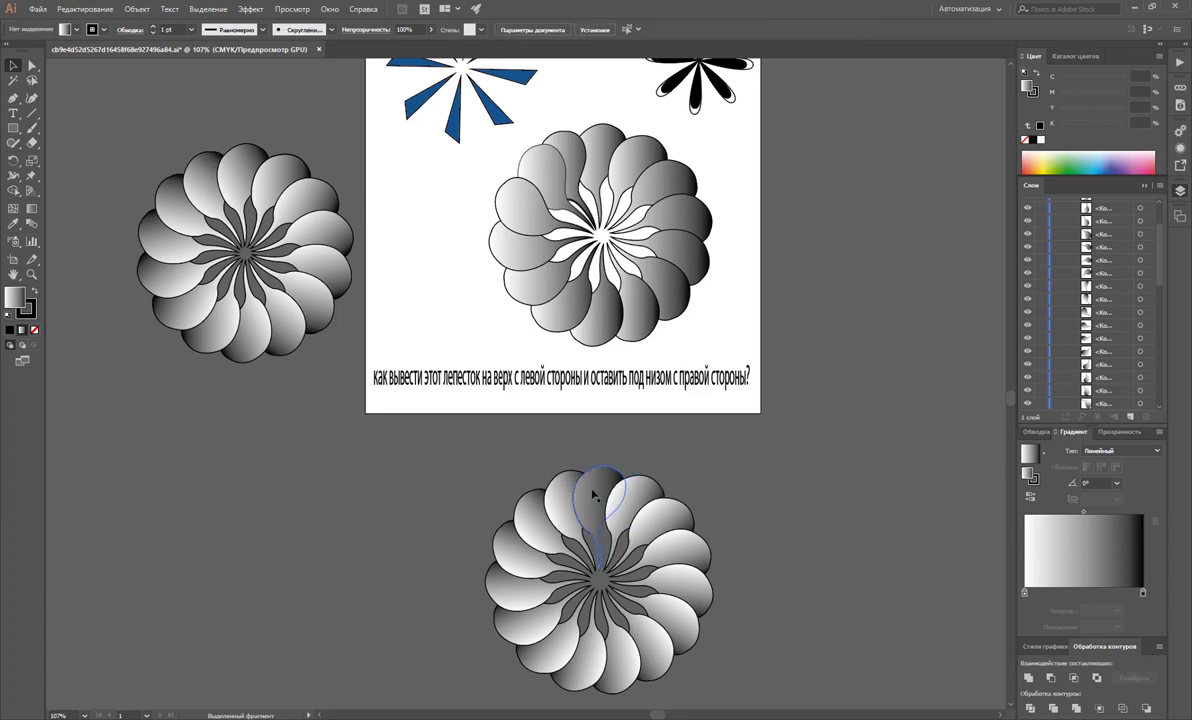
- Redraw the top petal's gradient horizontally, shortening it so the right side darkens
left_click(593, 494)
left_click(772, 508)
scroll(705, 490, "down", 1)
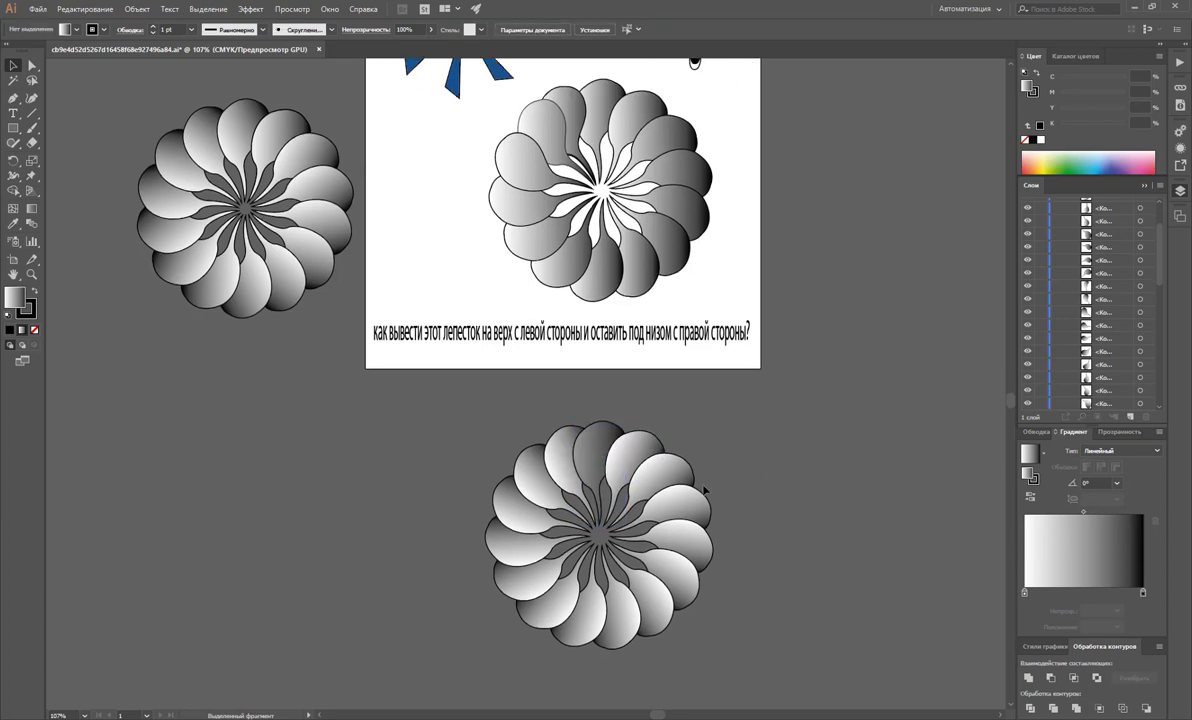
left_click(605, 450)
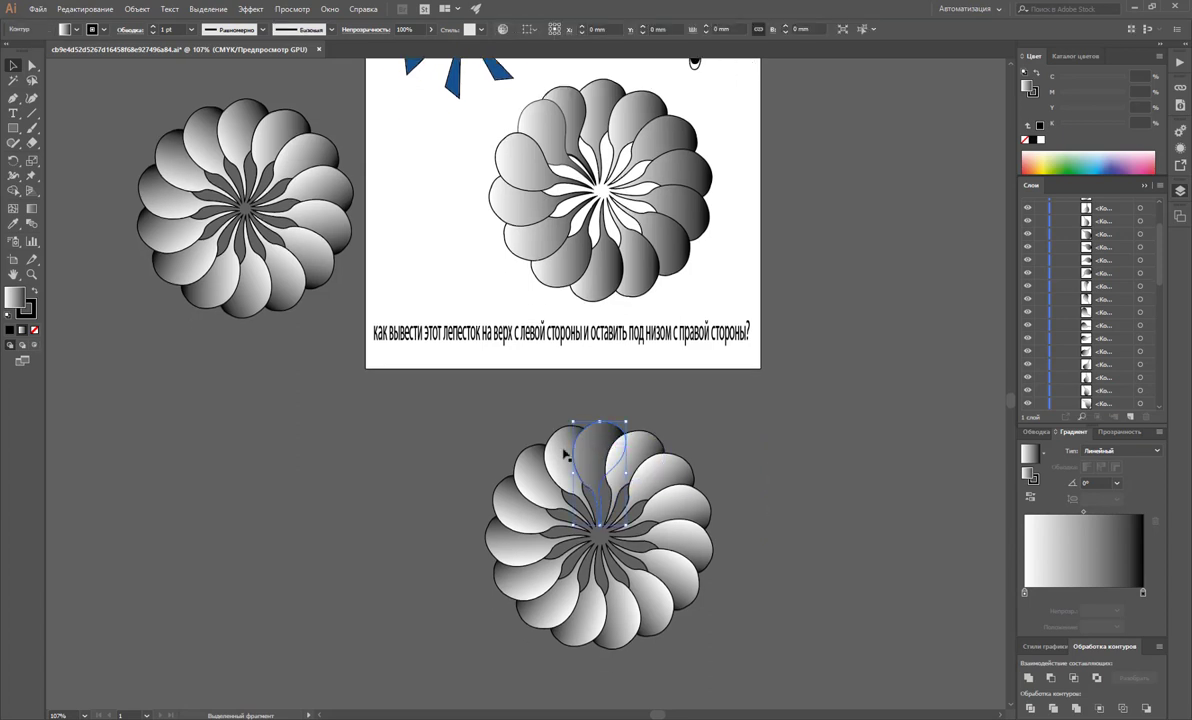
left_click(29, 209)
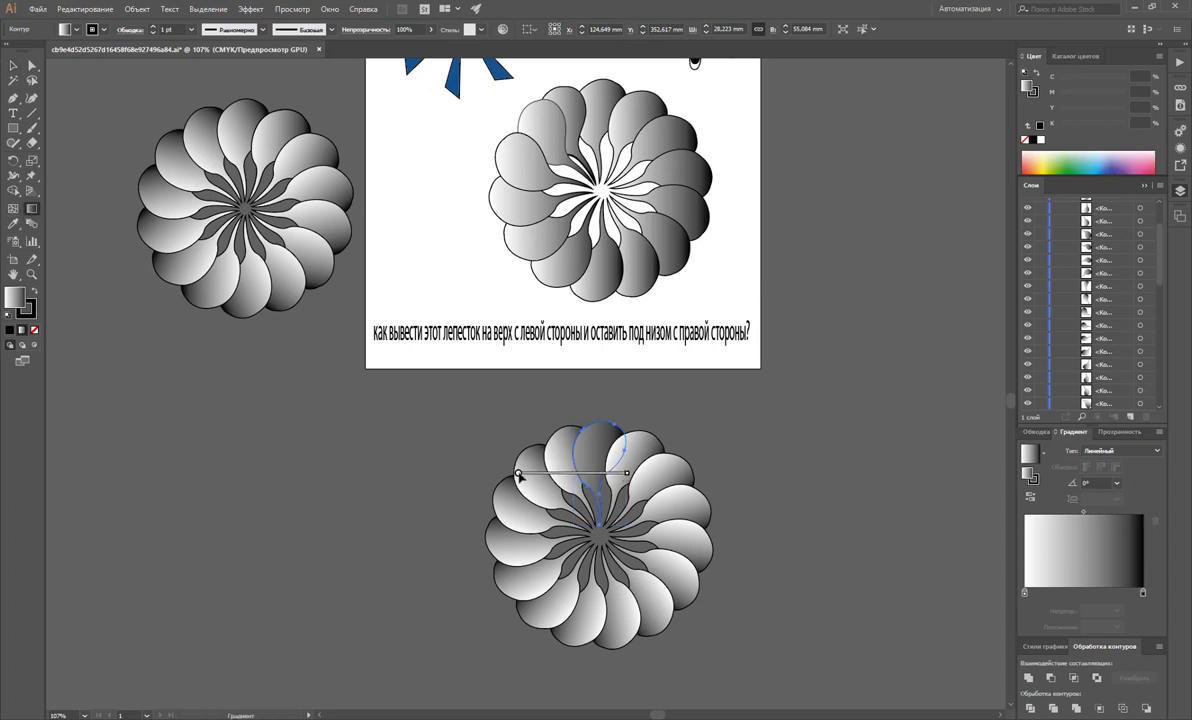
mouse_move(518, 475)
left_mouse_down()
mouse_move(561, 475)
mouse_move(550, 474)
left_mouse_up()
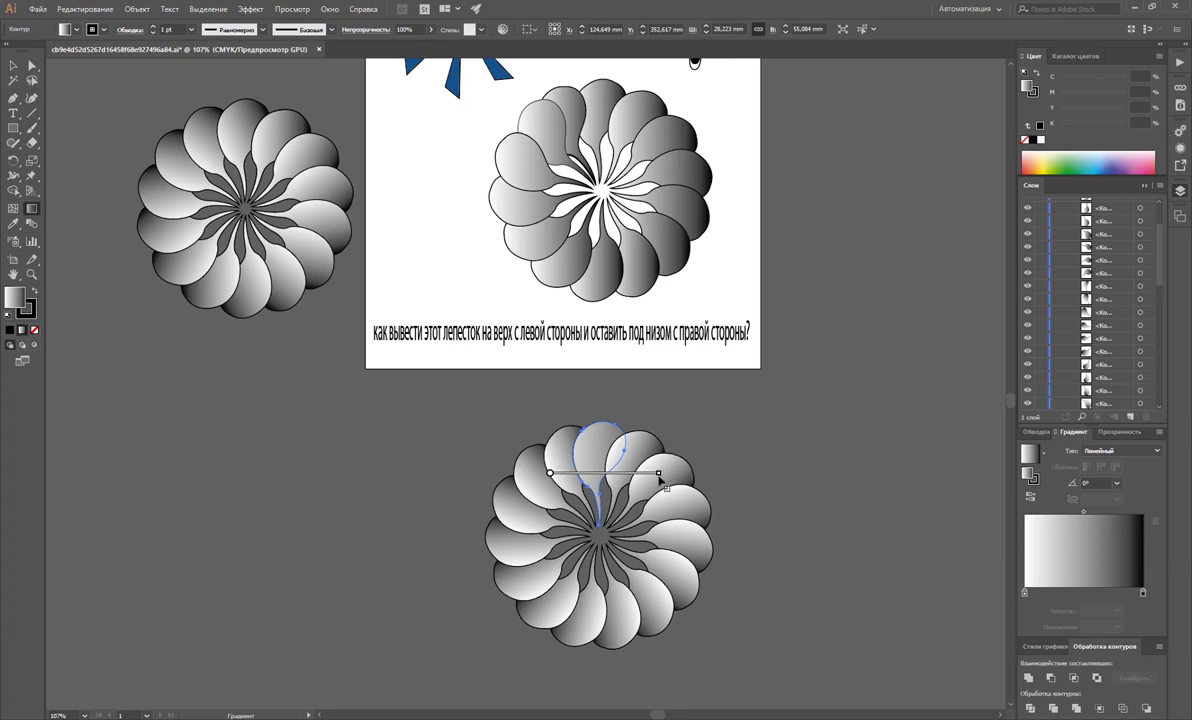
left_click_drag(658, 473, 572, 473)
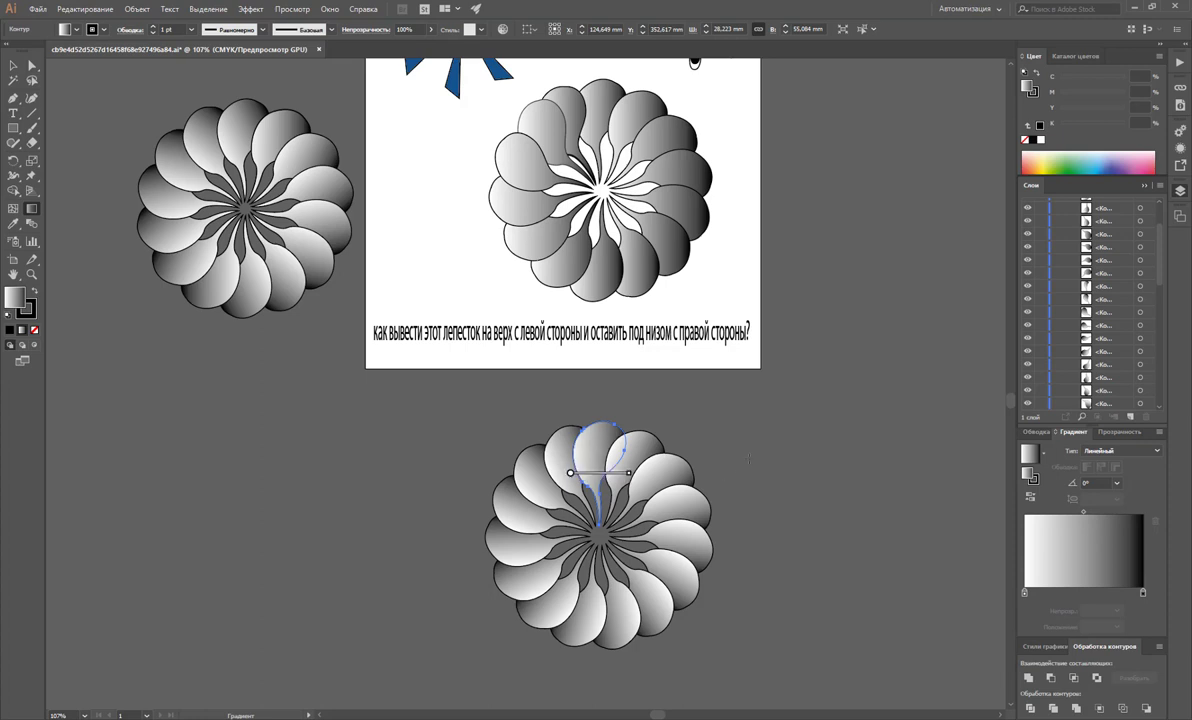
left_click(13, 65)
left_click(229, 481)
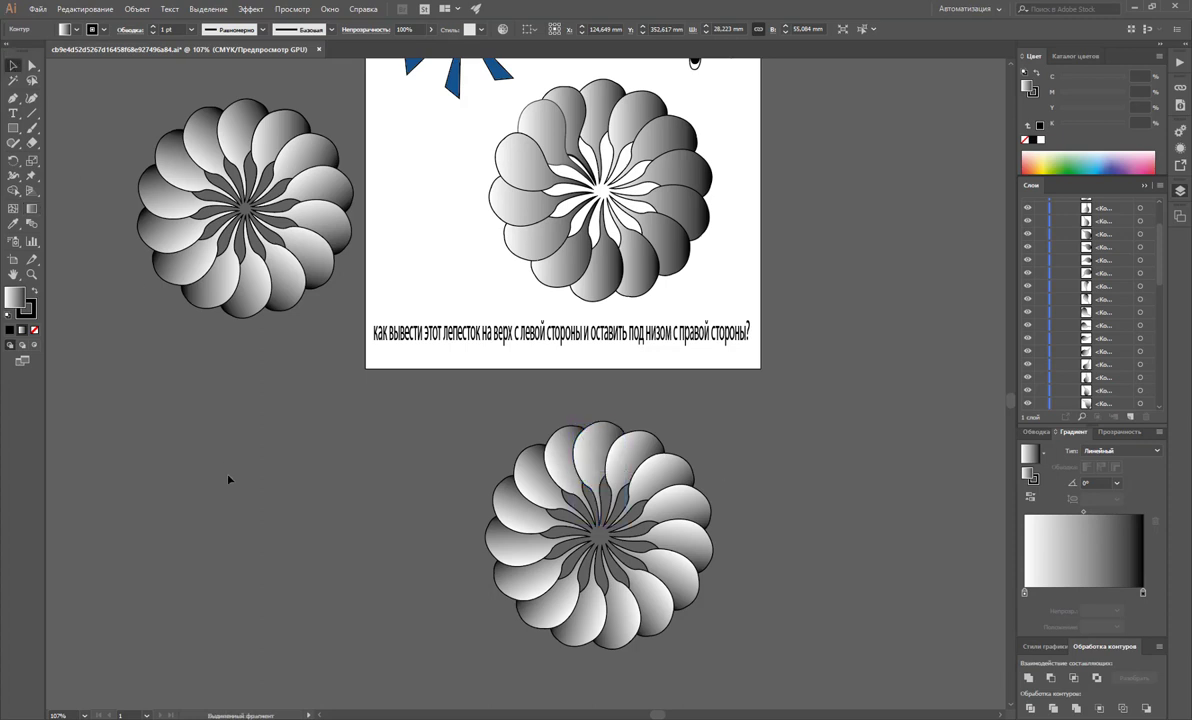
scroll(625, 430, "down", 2)
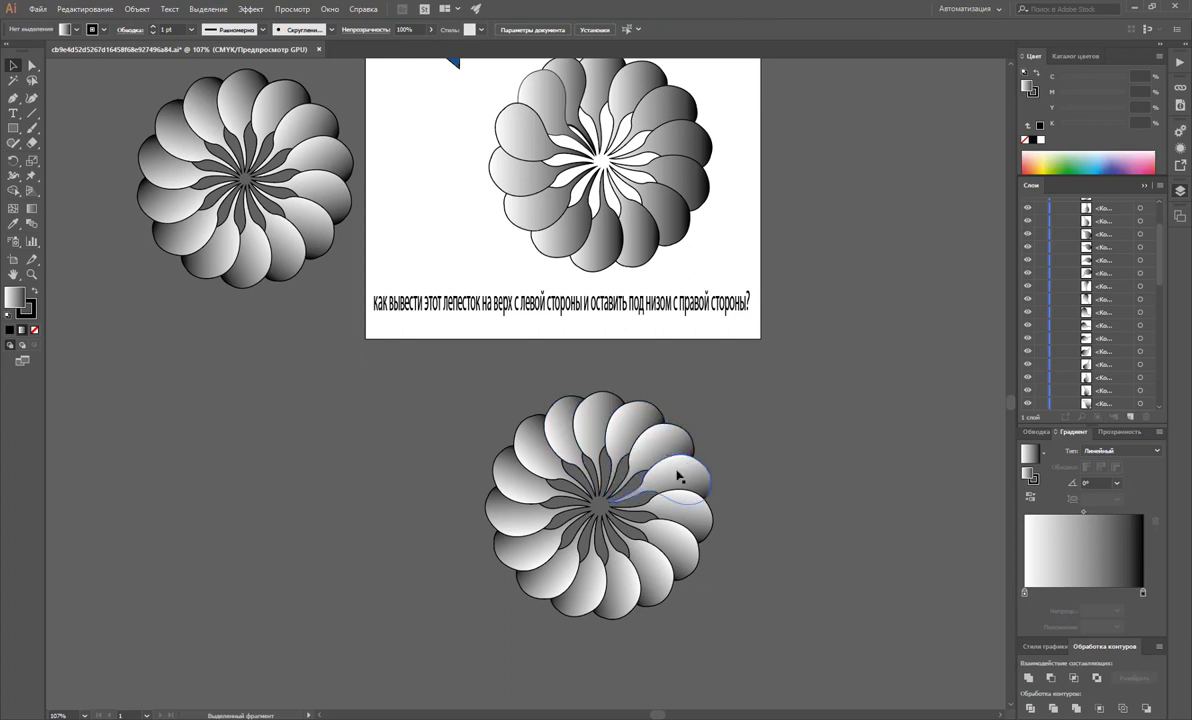
scroll(927, 471, "up", 3)
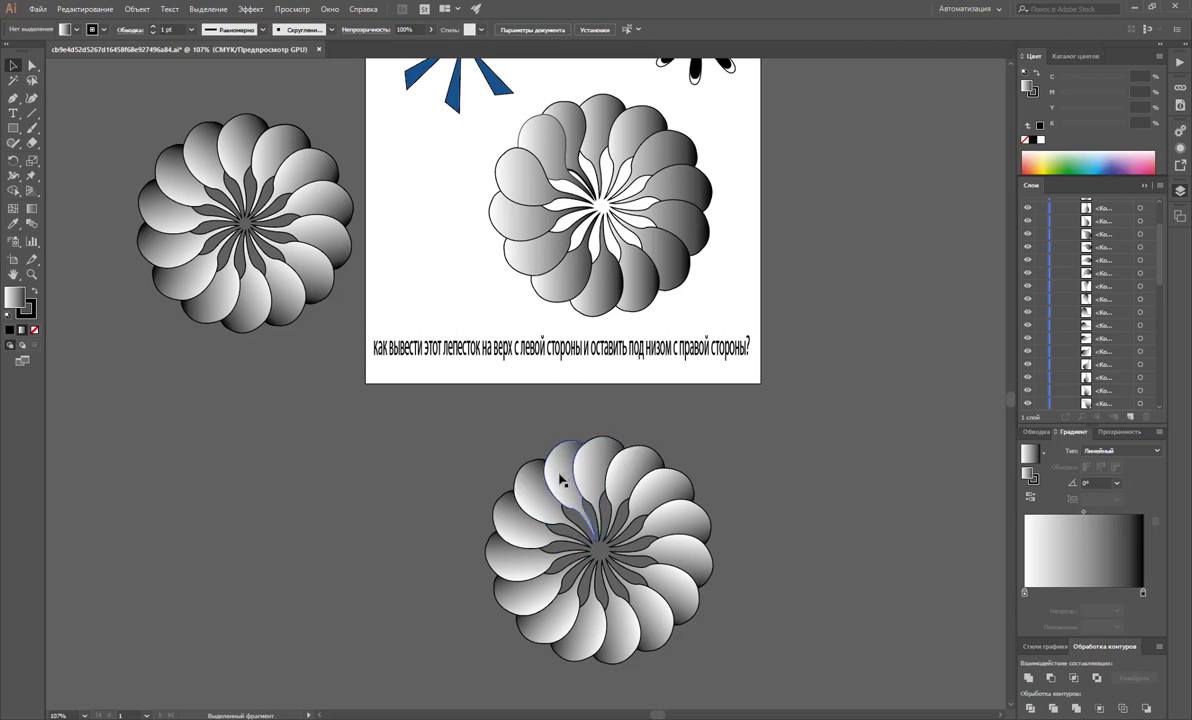
left_click_drag(564, 479, 360, 437)
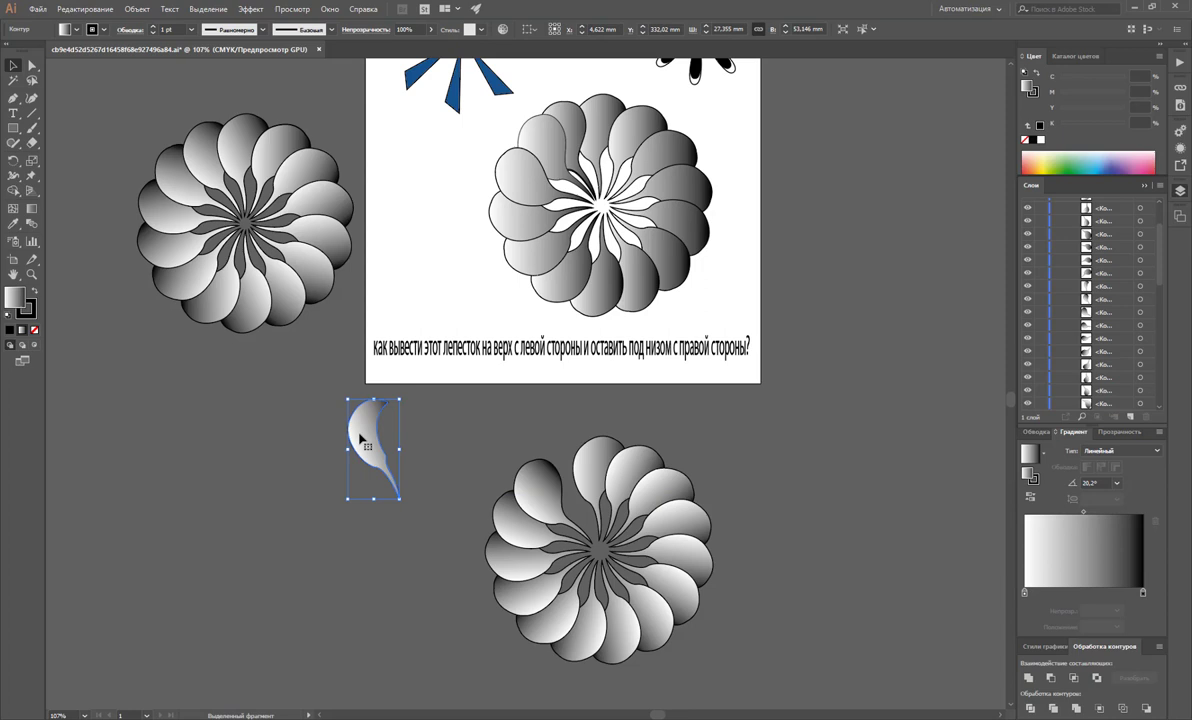
left_click_drag(362, 440, 546, 475)
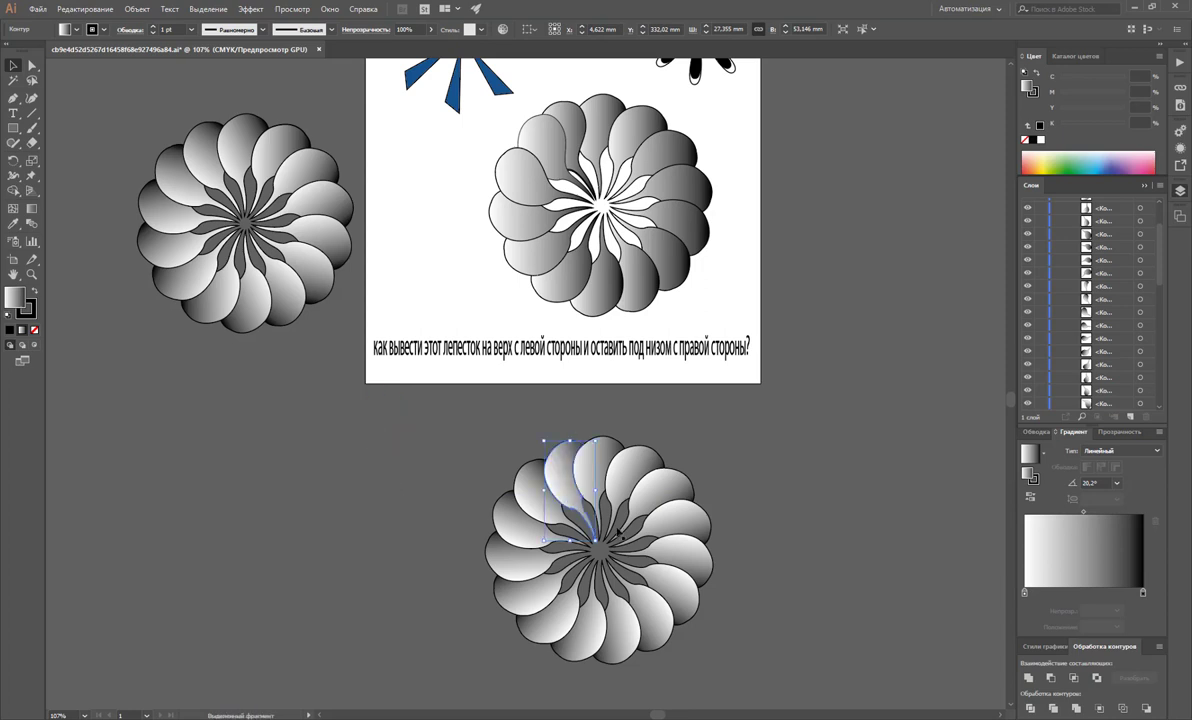
left_click(873, 548)
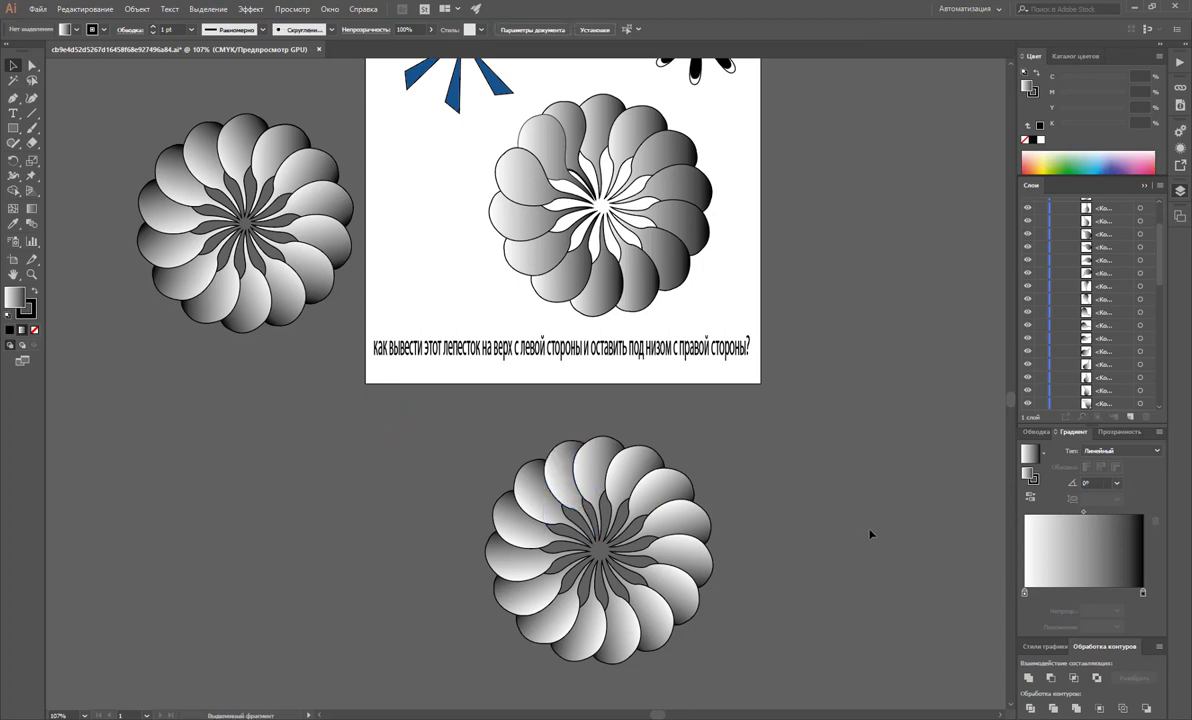